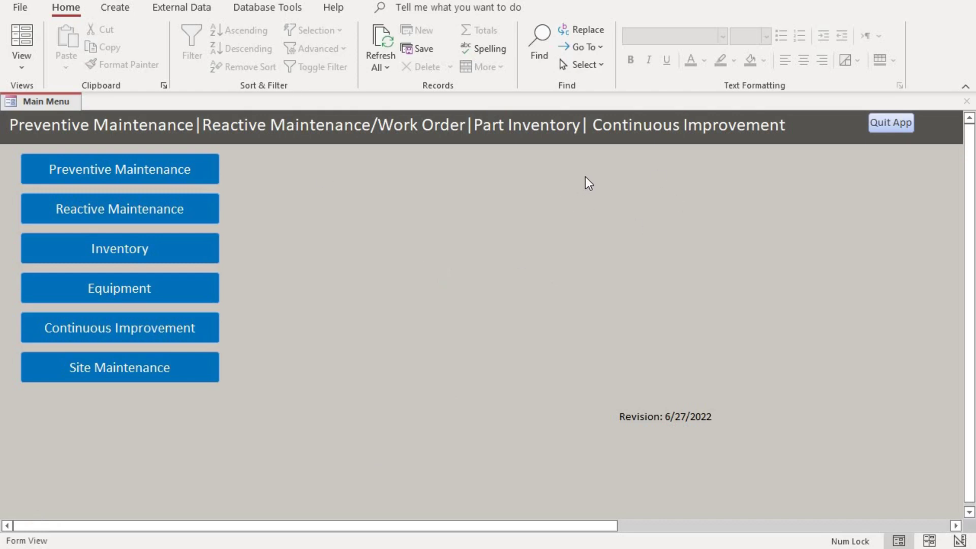
Open the Preventive Maintenance dashboard from the Main Menu to see the due-soon PM counts.
left_click(126, 169)
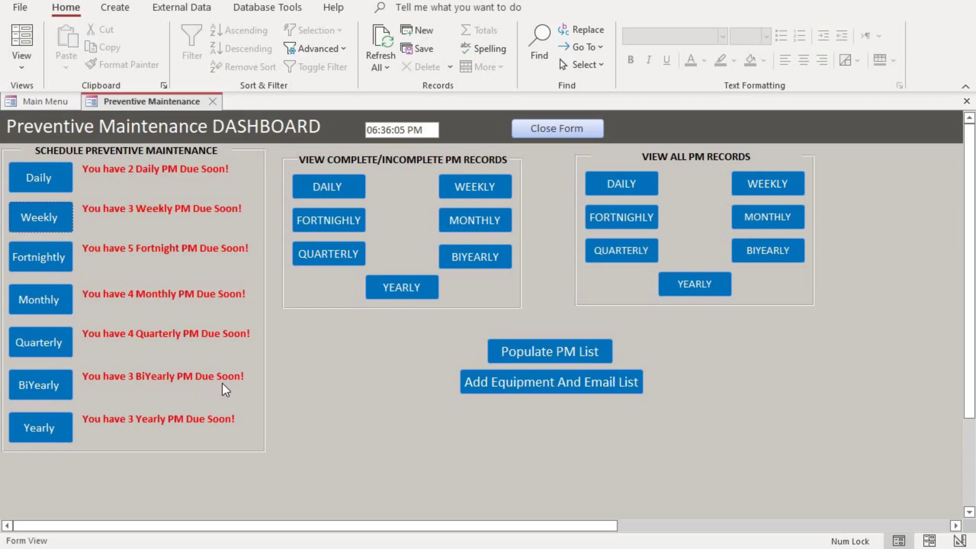
left_click(43, 294)
Open the Monthly PM records, check Due Date of Next PM, and scroll to the blank new record.
left_click(60, 299)
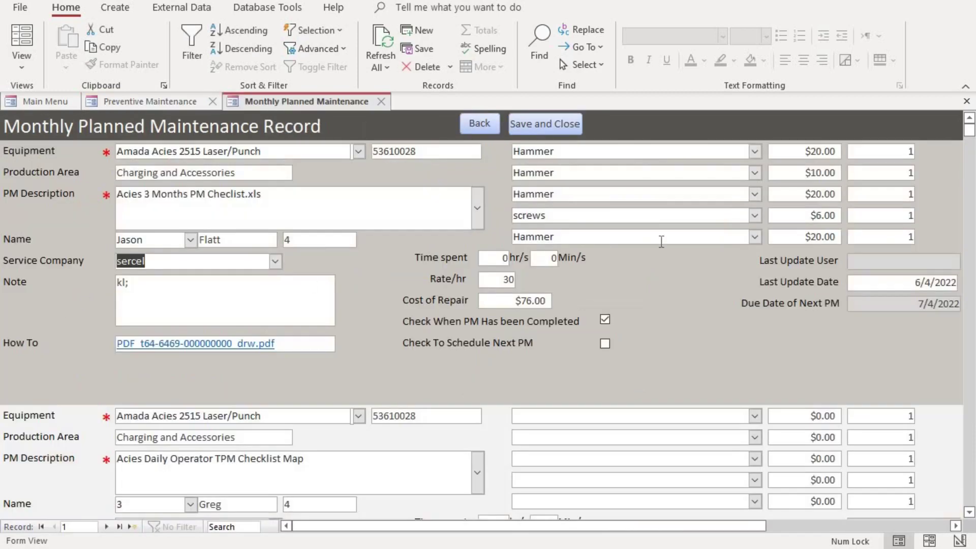
left_click(937, 303)
left_click(938, 303, "shift")
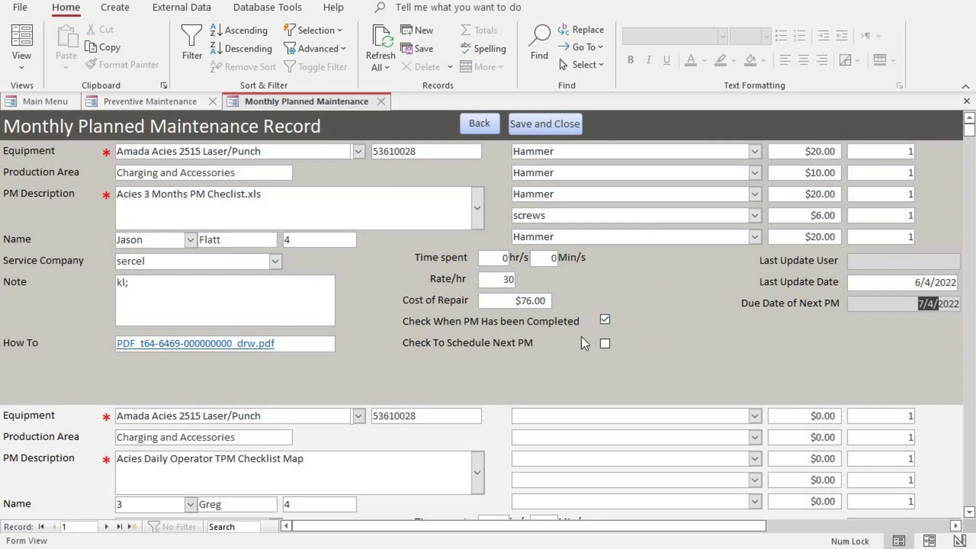
scroll(582, 337, "down", 1)
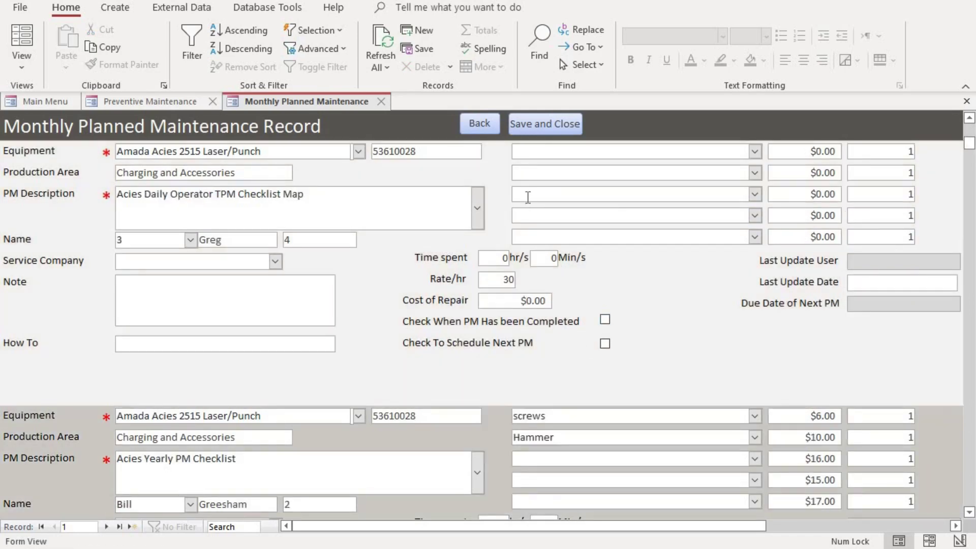
scroll(524, 198, "up", 1)
scroll(396, 224, "down", 2)
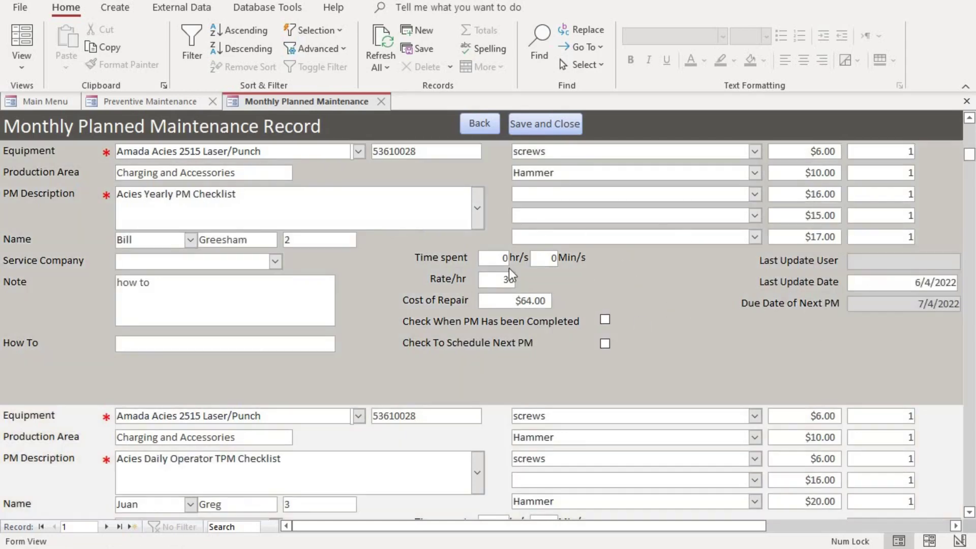
scroll(467, 300, "down", 4)
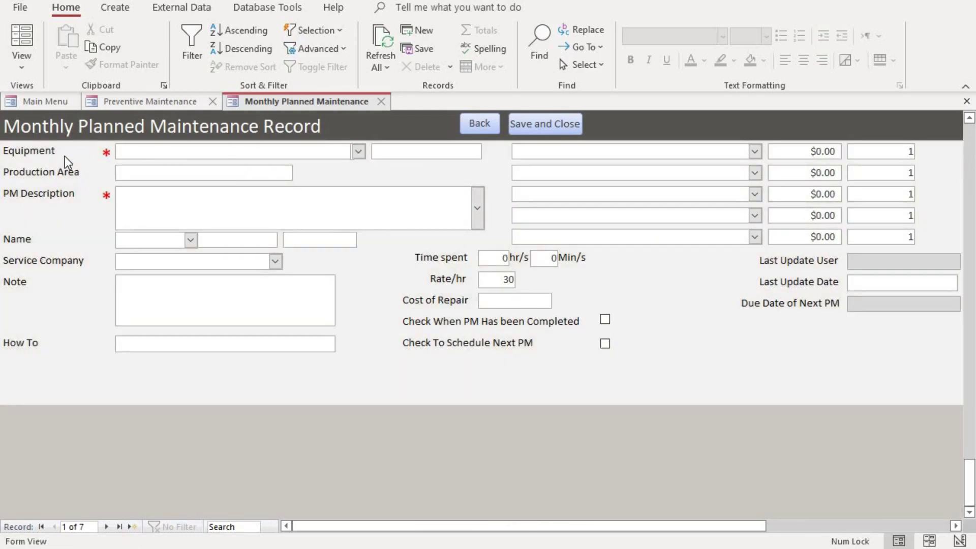
Set equipment to Amada Acies 2515 Laser/Punch and PM description to Acies Bi-Weekly Lubrication Operator TPM.
left_click(358, 152)
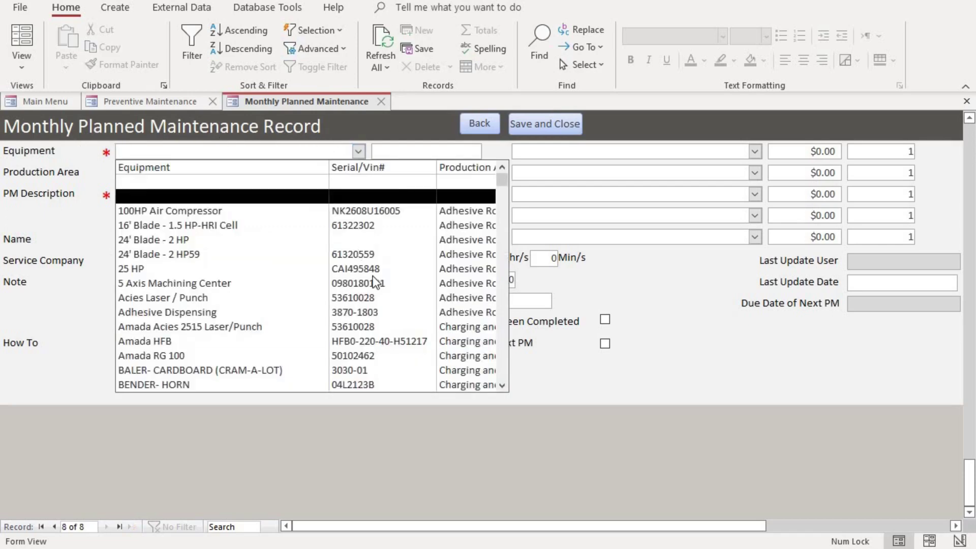
left_click(410, 316)
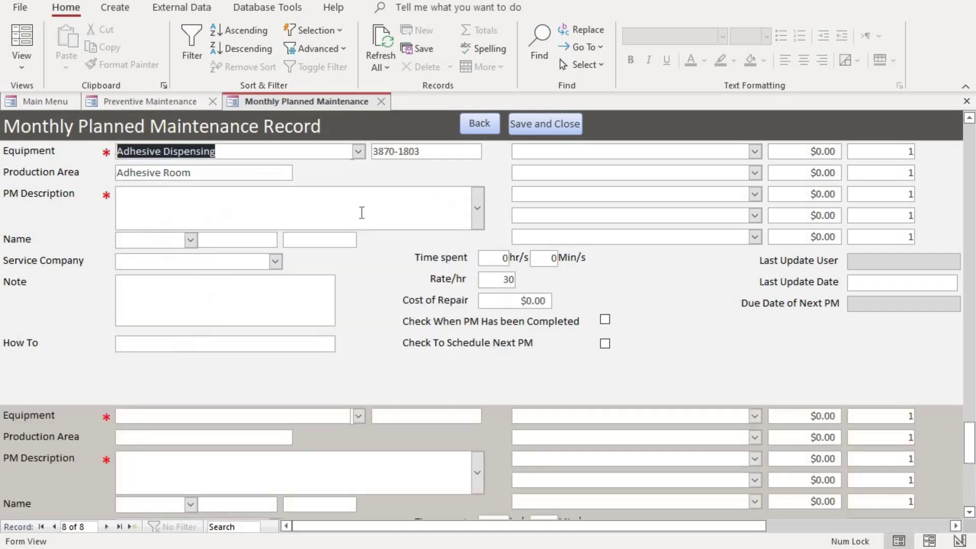
left_click(361, 155)
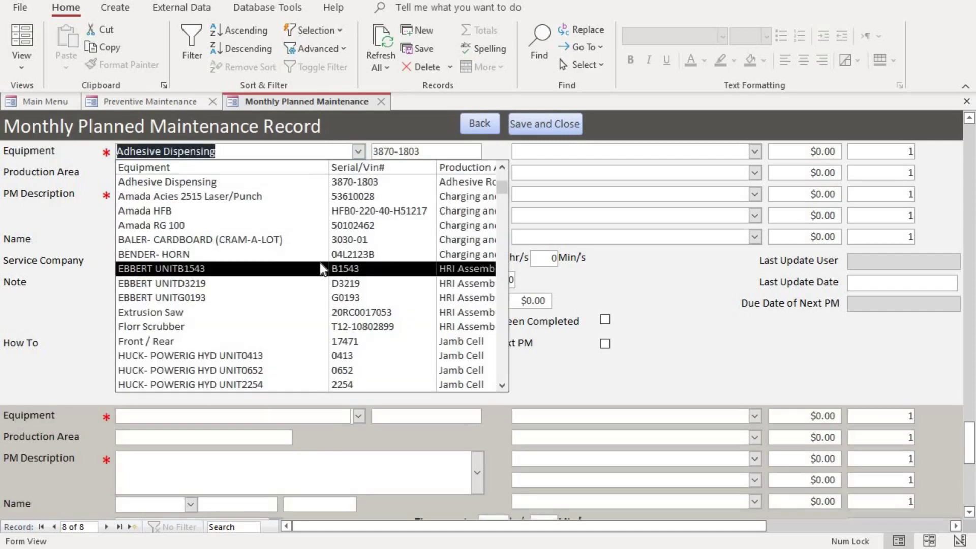
scroll(319, 263, "down", 3)
scroll(320, 254, "up", 2)
left_click(312, 182)
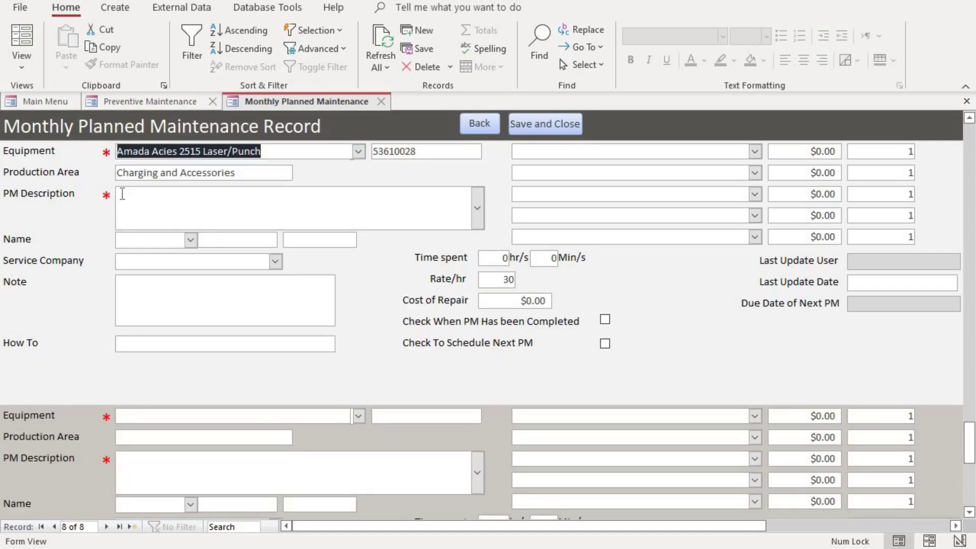
left_click(477, 208)
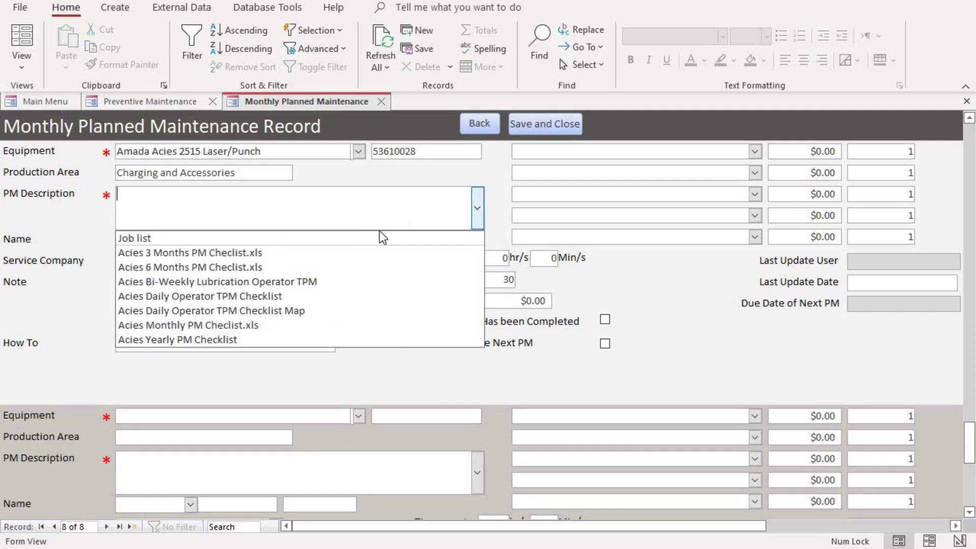
left_click(319, 281)
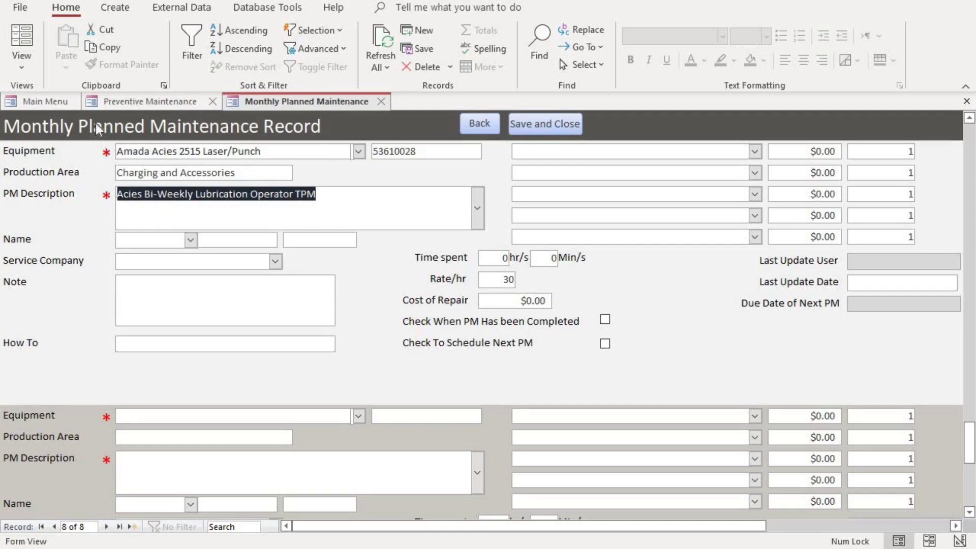
Visit the Equipment Menu and Site Maintenance forms from the Main Menu, then return to the PM dashboard.
left_click(136, 100)
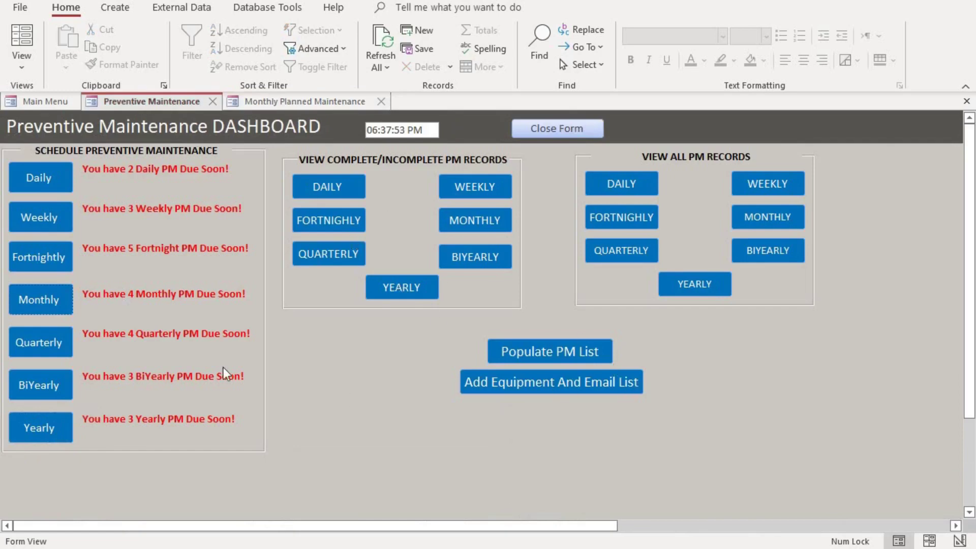
left_click(38, 102)
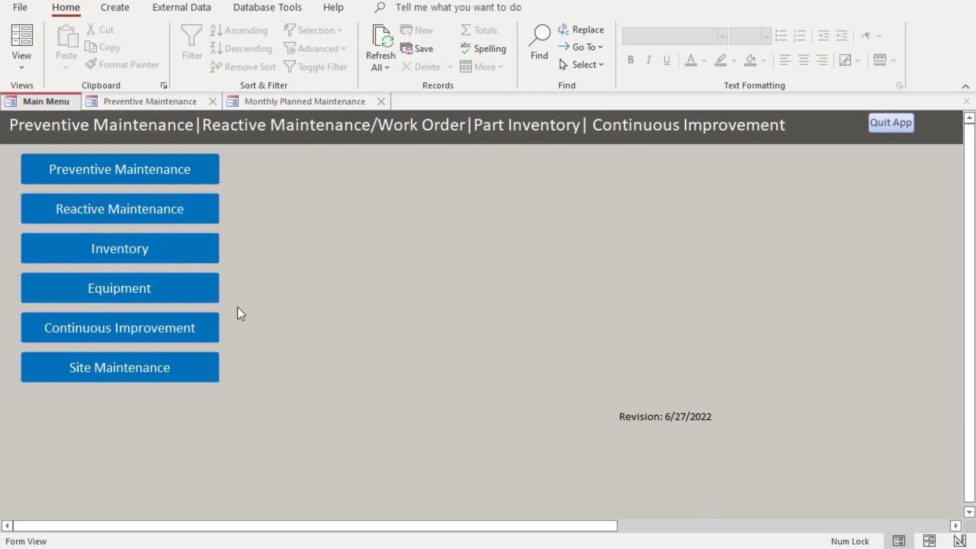
left_click(129, 291)
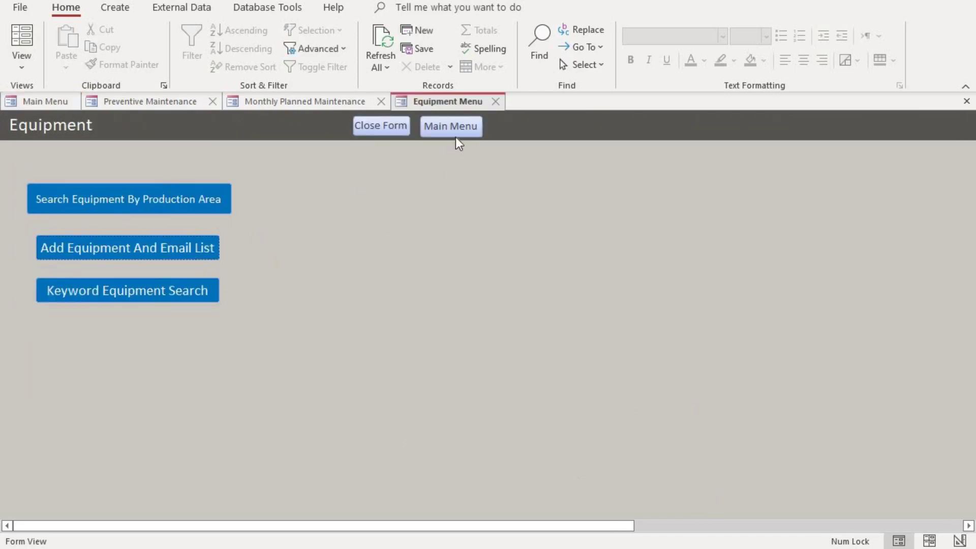
left_click(450, 127)
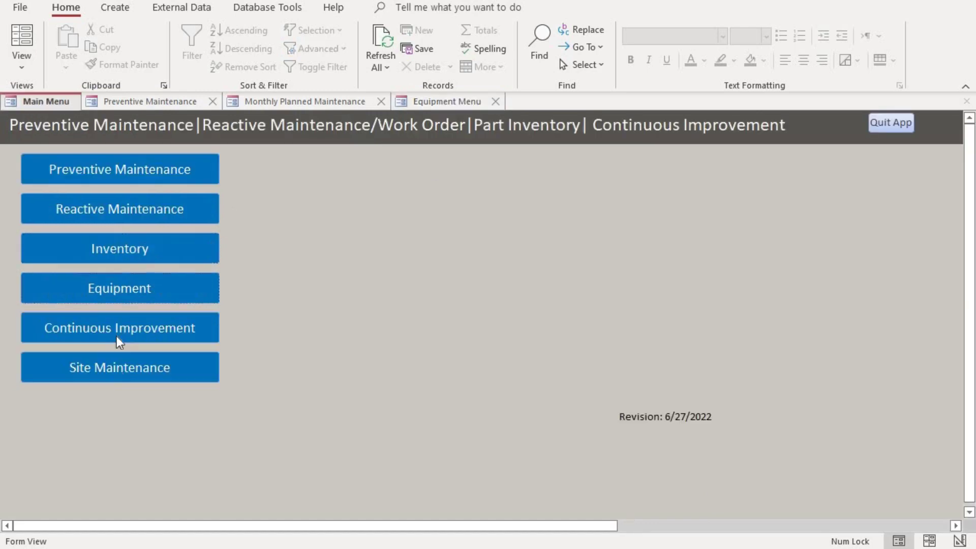
left_click(123, 371)
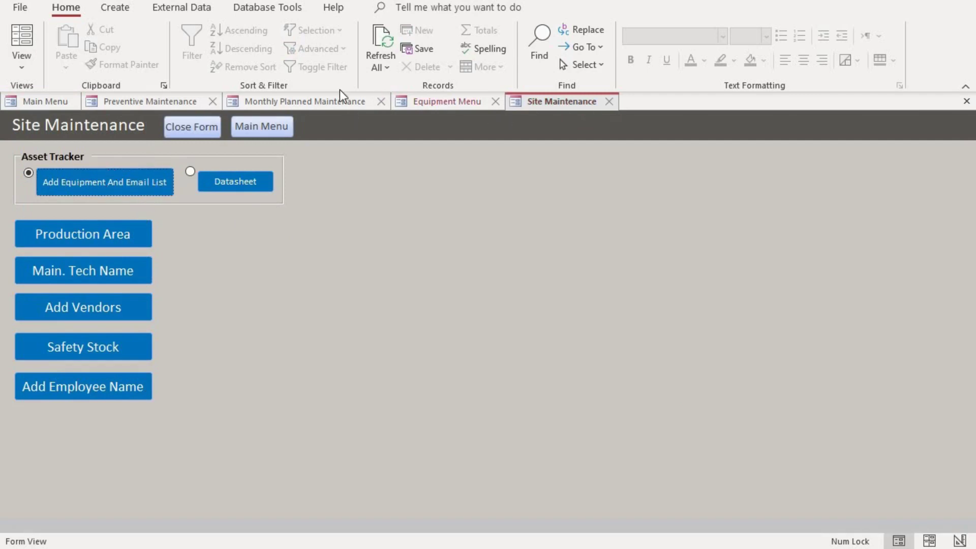
left_click(144, 105)
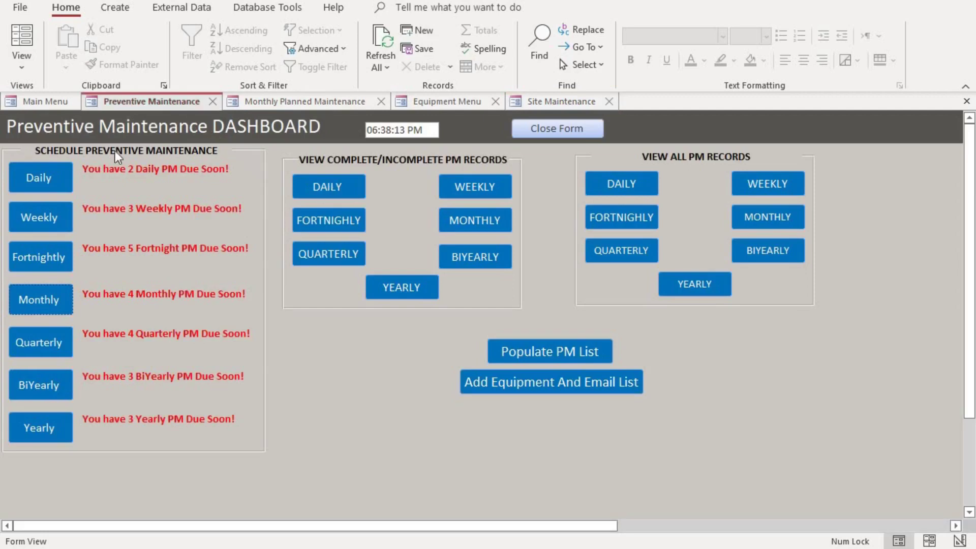
Open the Asset/Equipment Tracking form via Add Equipment And Email List, scroll its records, then return to the dashboard.
left_click(571, 380)
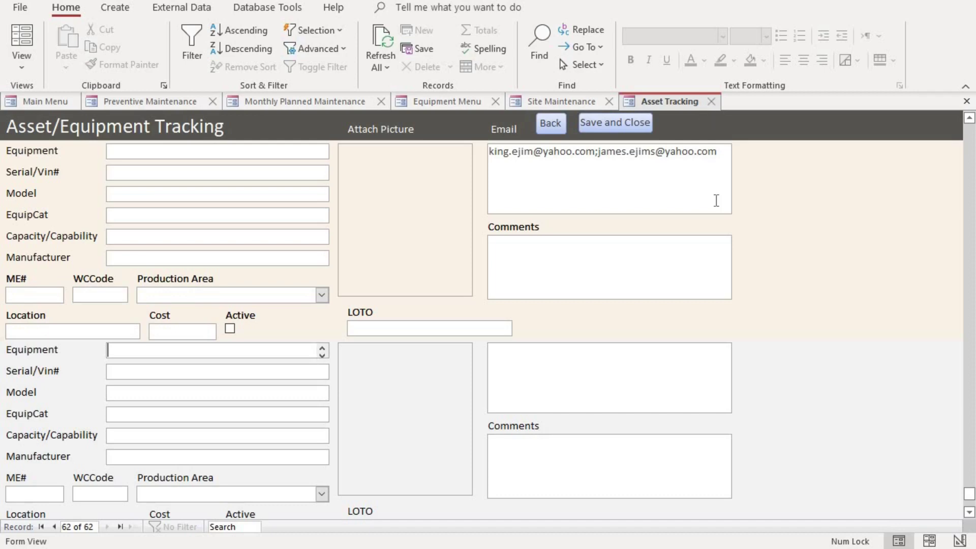
scroll(717, 200, "down", 1)
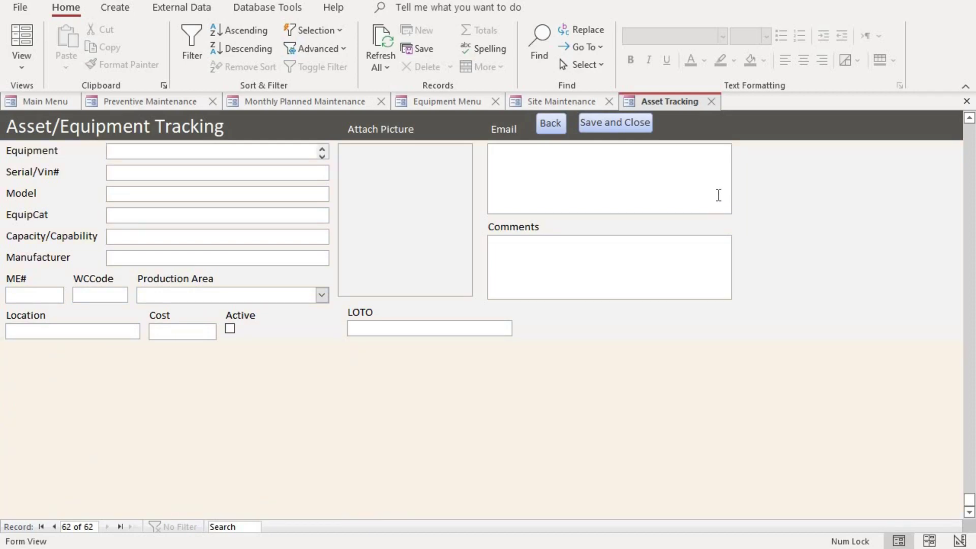
left_click(172, 104)
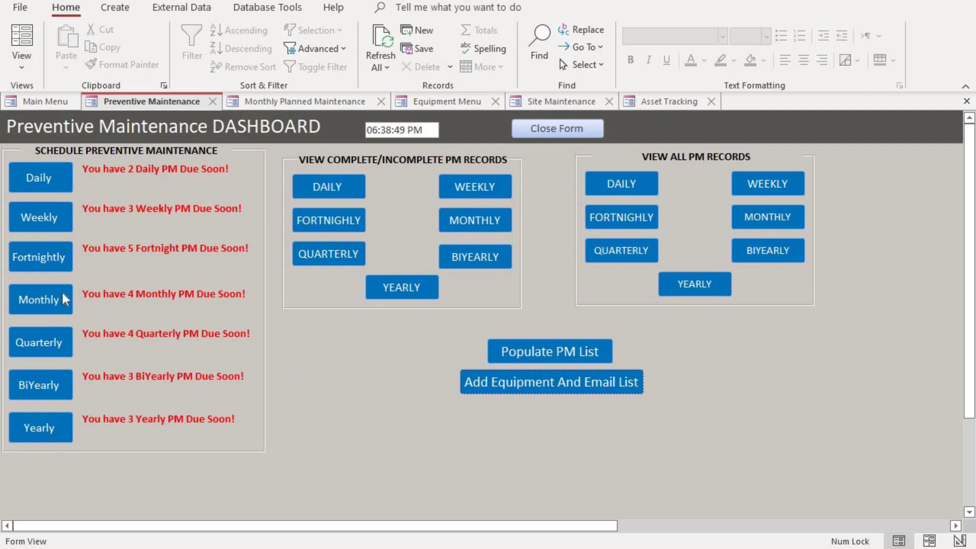
Revisit the Monthly records, then go back to the dashboard and open the Populate PM List form.
left_click(40, 299)
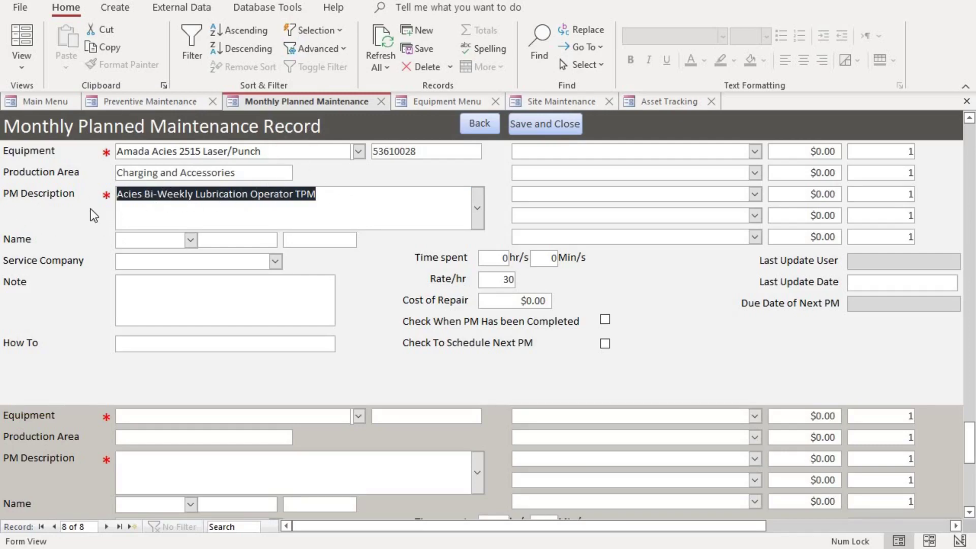
left_click(157, 102)
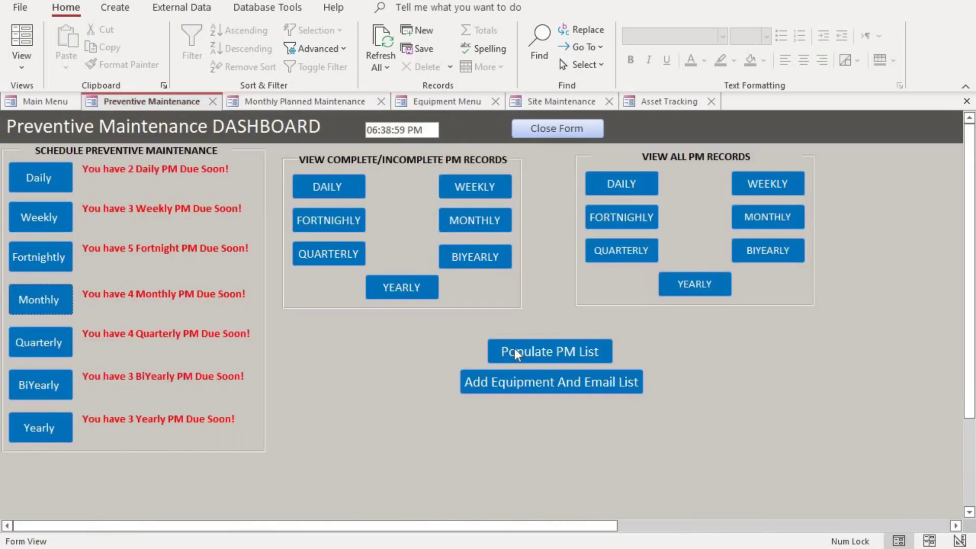
left_click(557, 349)
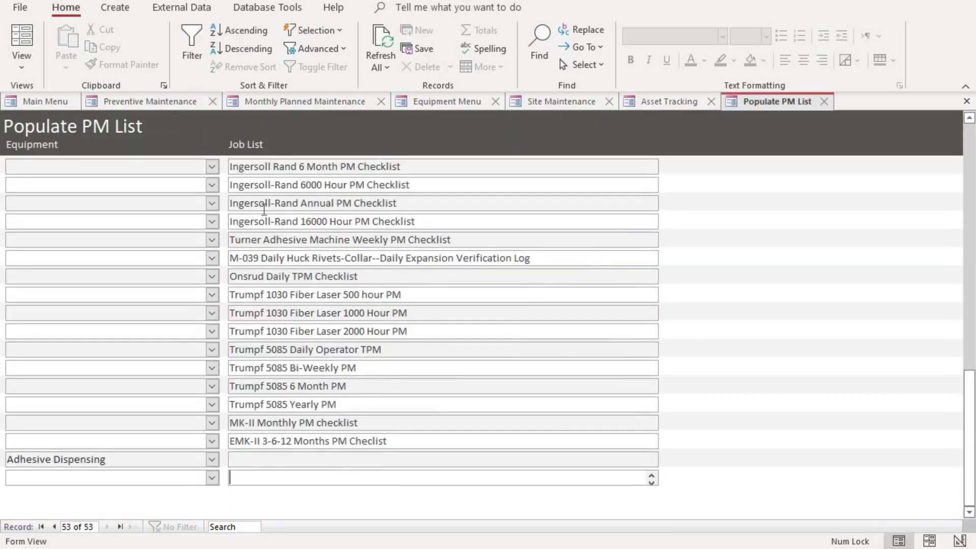
Browse the Populate PM List job rows and equipment choices without changes, then close the form.
left_click(212, 423)
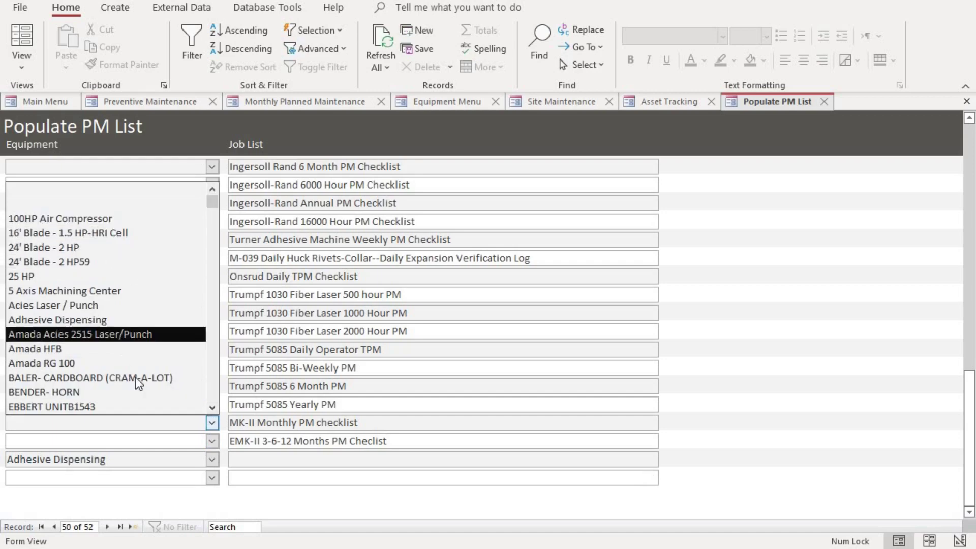
scroll(152, 335, "down", 5)
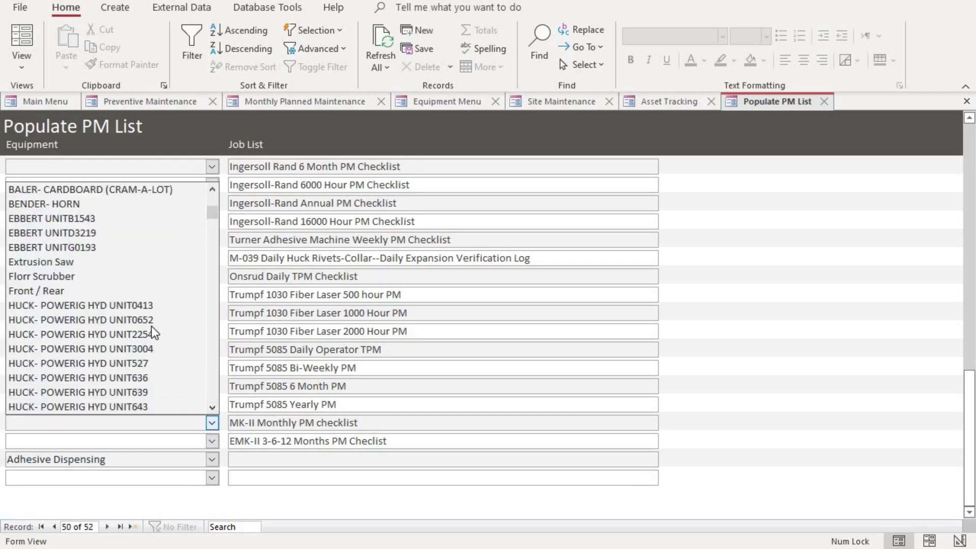
left_click(367, 351)
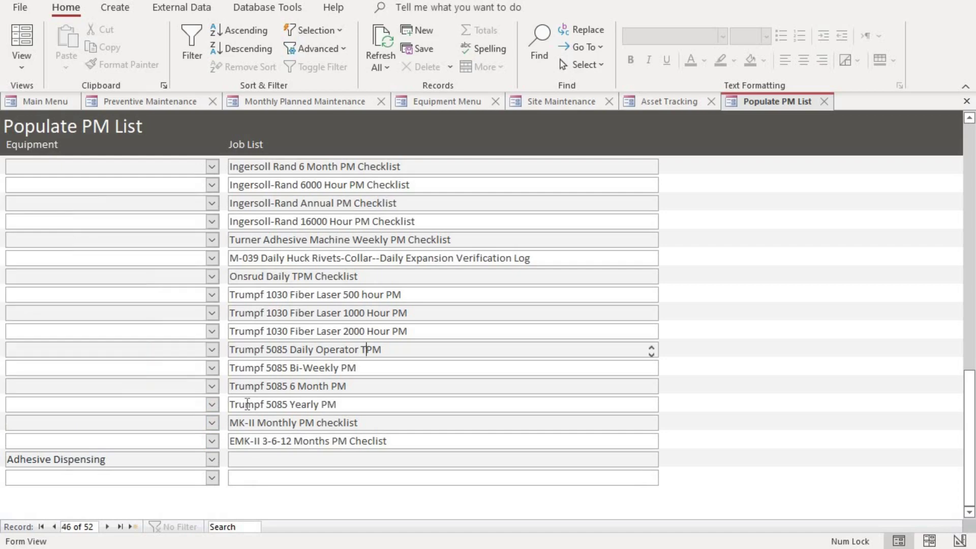
scroll(366, 350, "up", 2)
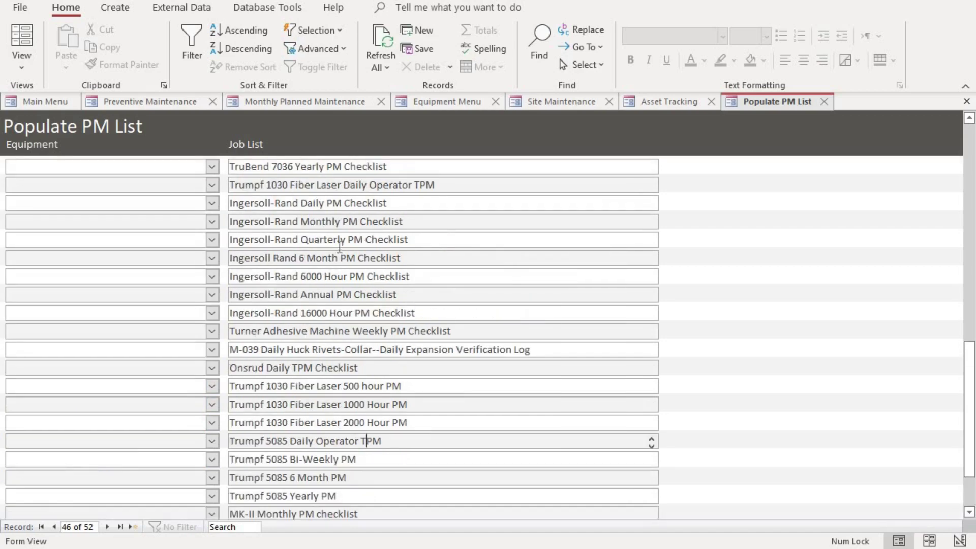
left_click(413, 240)
scroll(322, 455, "down", 2)
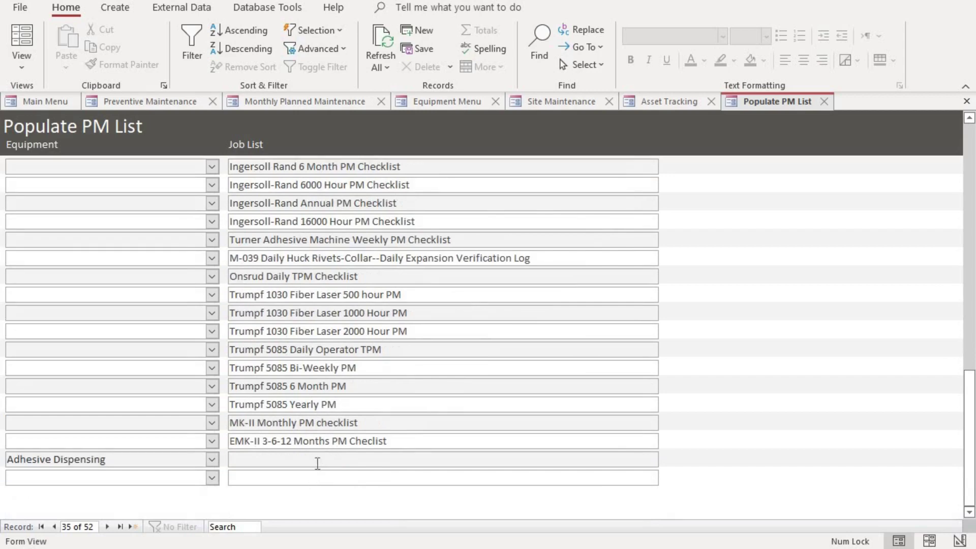
left_click(322, 460)
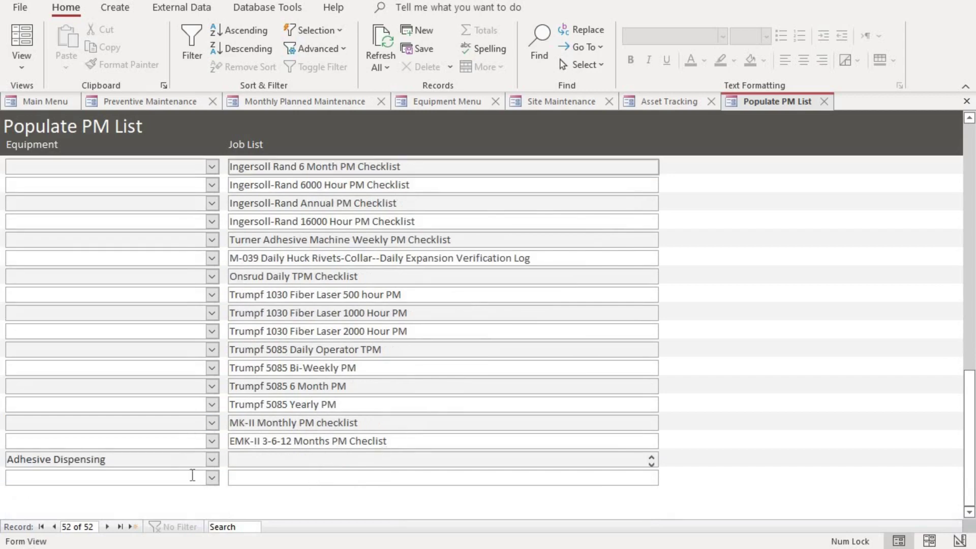
left_click(212, 478)
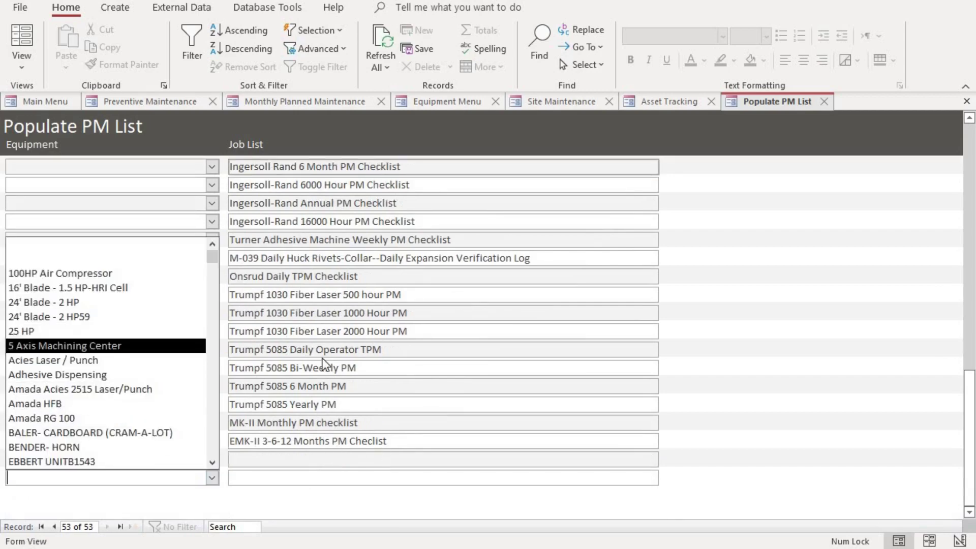
left_click(171, 366)
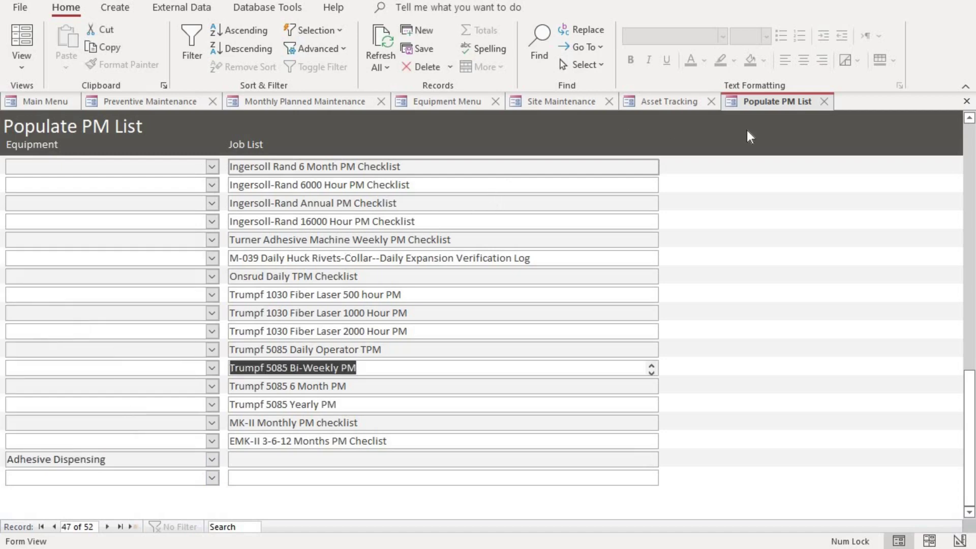
left_click(824, 101)
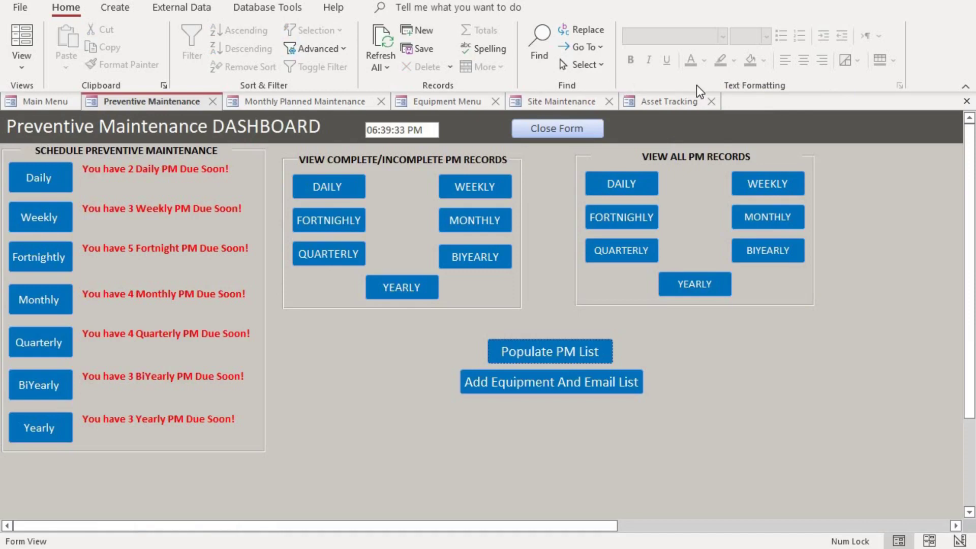
On the Amada Acies monthly record, choose the technician and McMaaster as the service company.
left_click(277, 104)
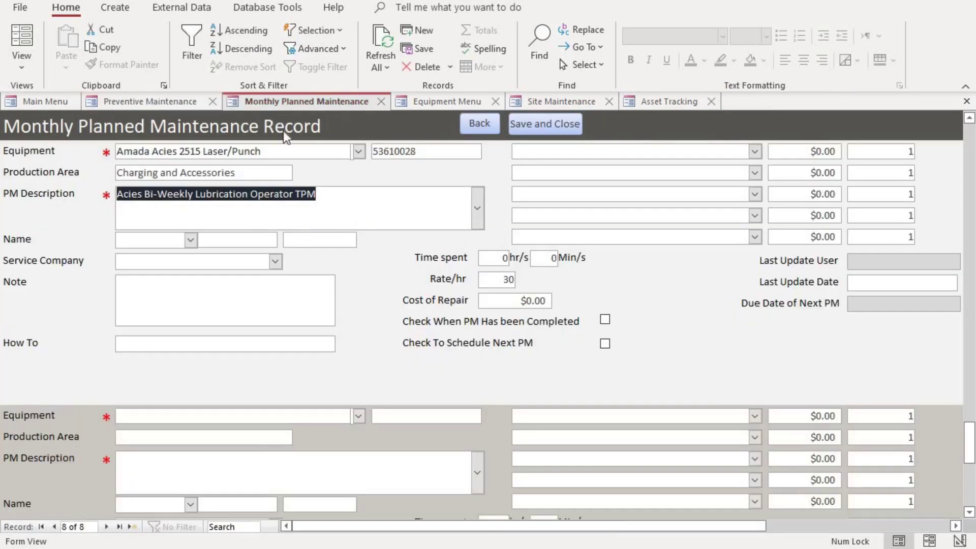
left_click(189, 240)
left_click(185, 270)
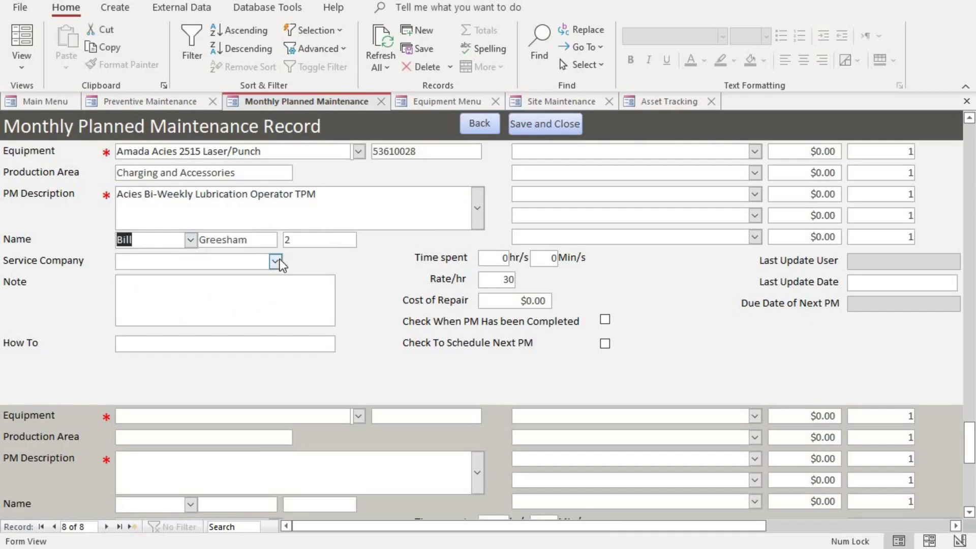
left_click(275, 262)
left_click(265, 288)
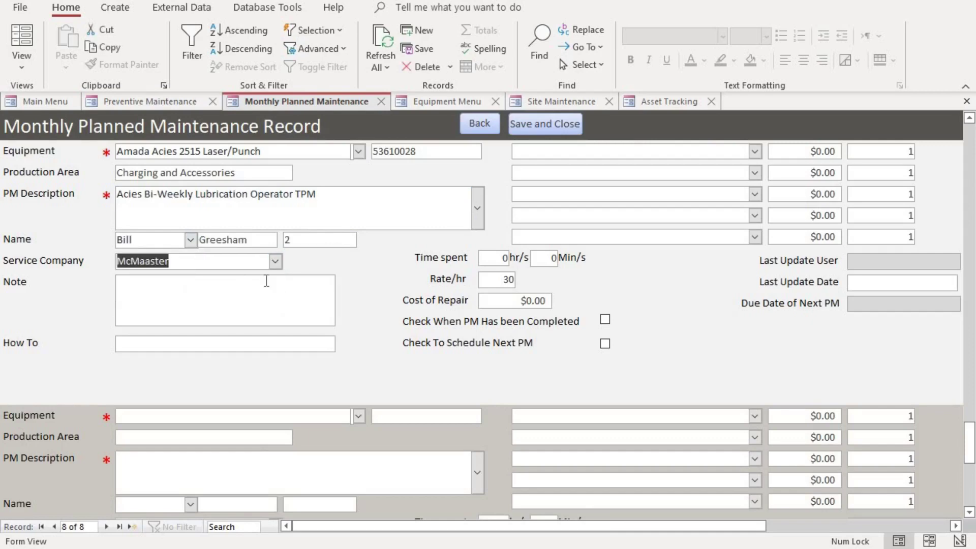
left_click(266, 283)
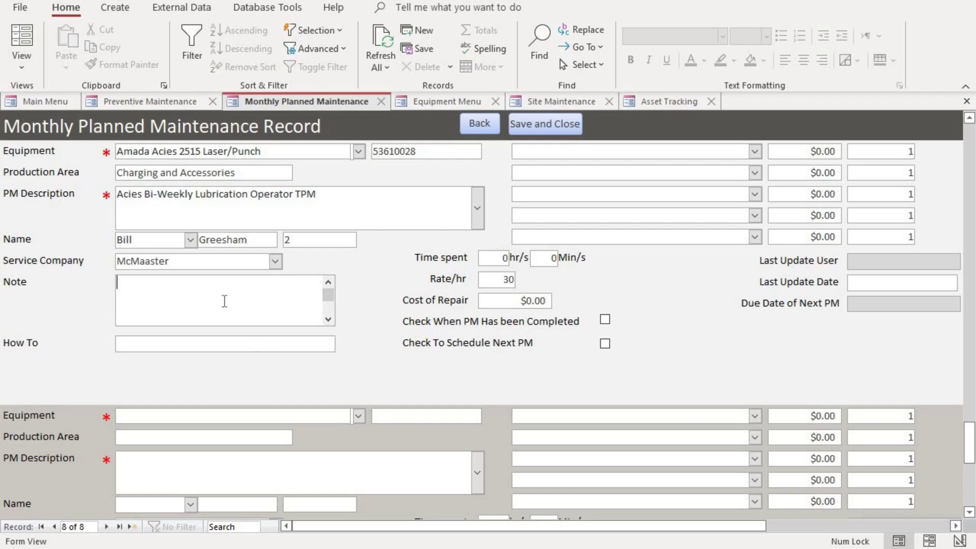
left_click(169, 348)
Start editing a hyperlink for the How To field and browse the Documents folder for the drawing PDF.
right_click(170, 346)
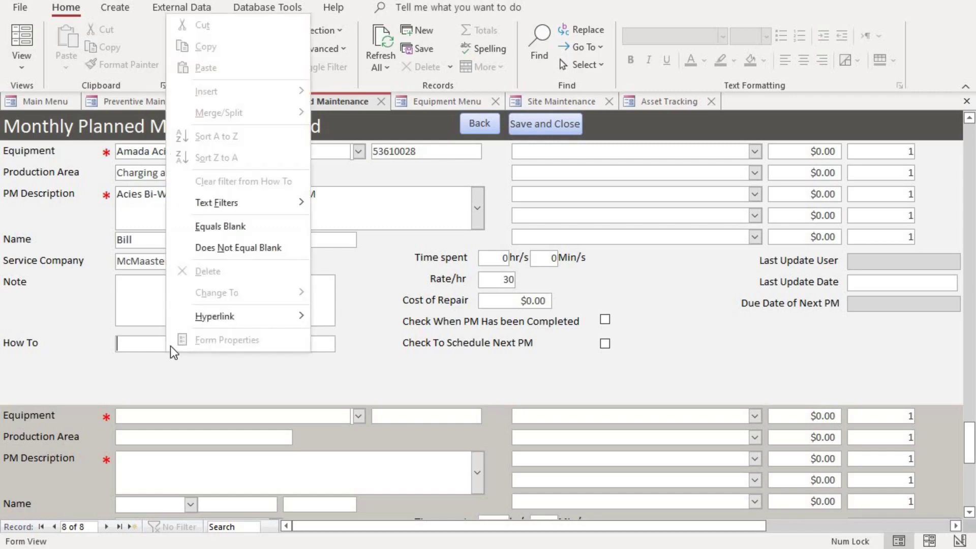
mouse_move(292, 319)
left_click(373, 315)
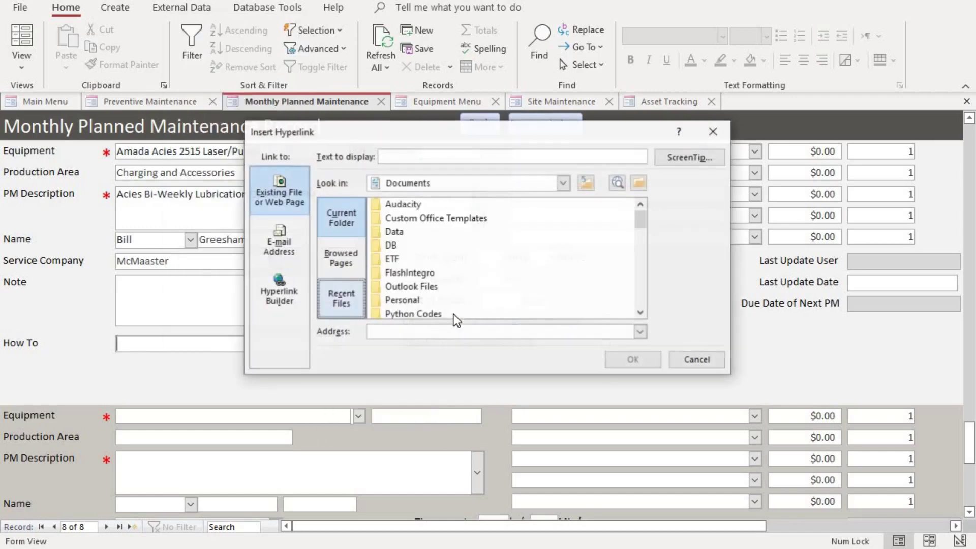
scroll(533, 249, "down", 5)
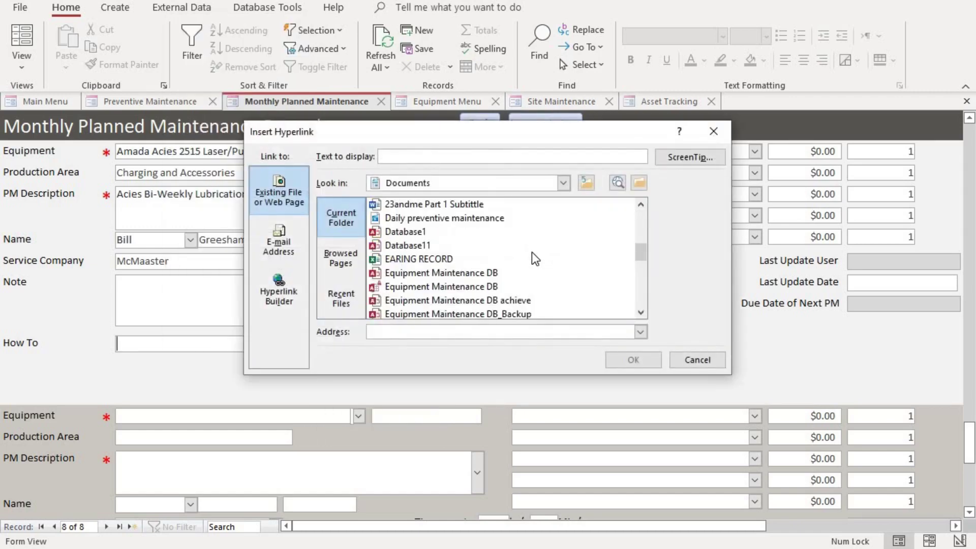
scroll(531, 259, "down", 3)
scroll(532, 264, "up", 1)
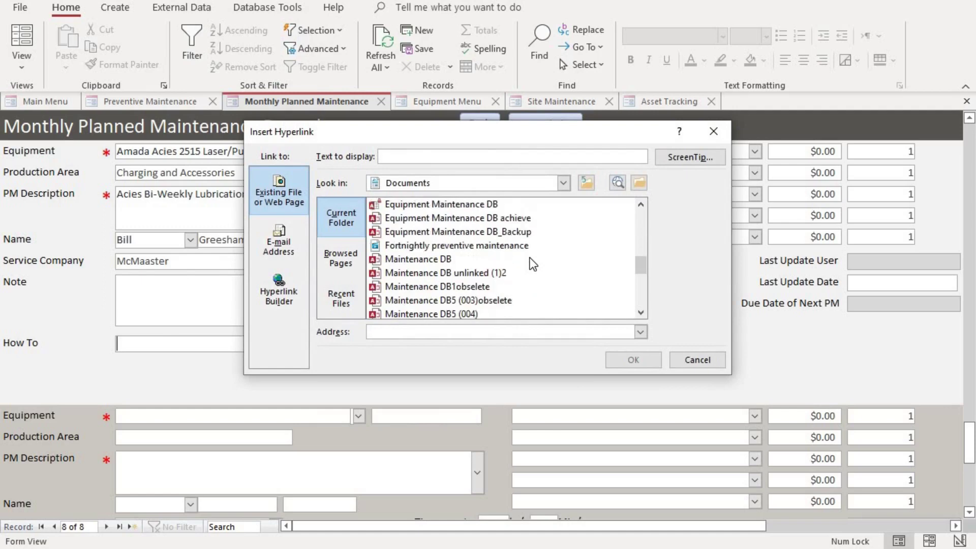
scroll(526, 246, "up", 3)
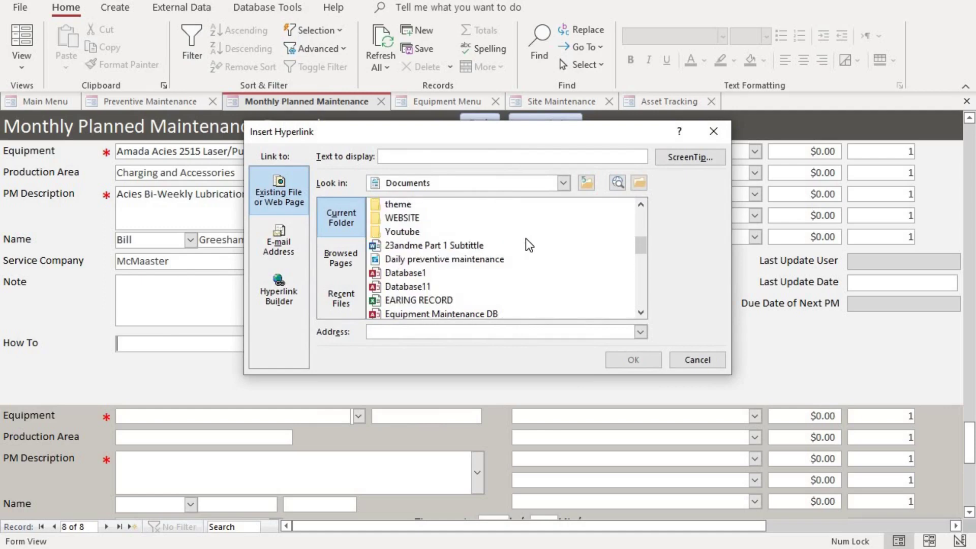
scroll(529, 245, "down", 2)
scroll(528, 245, "down", 5)
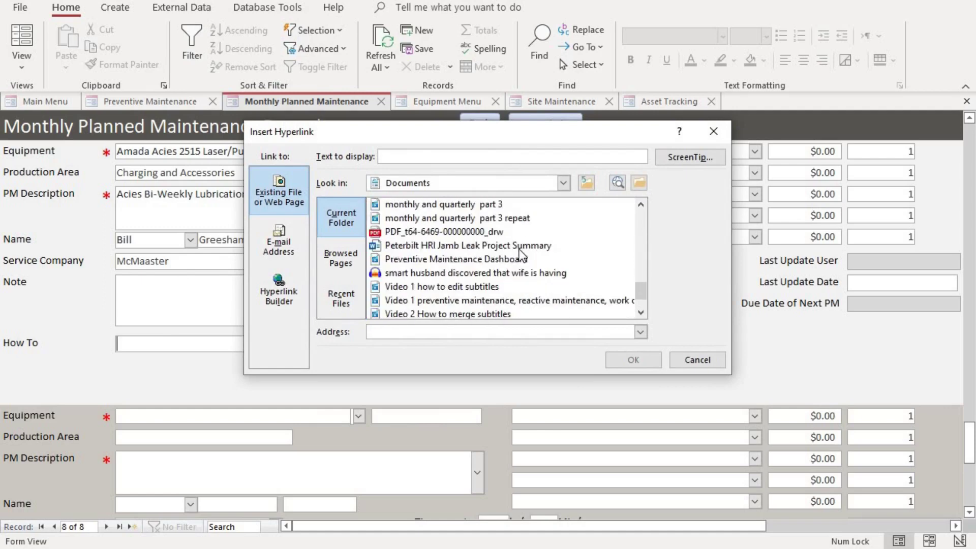
double_click(489, 232)
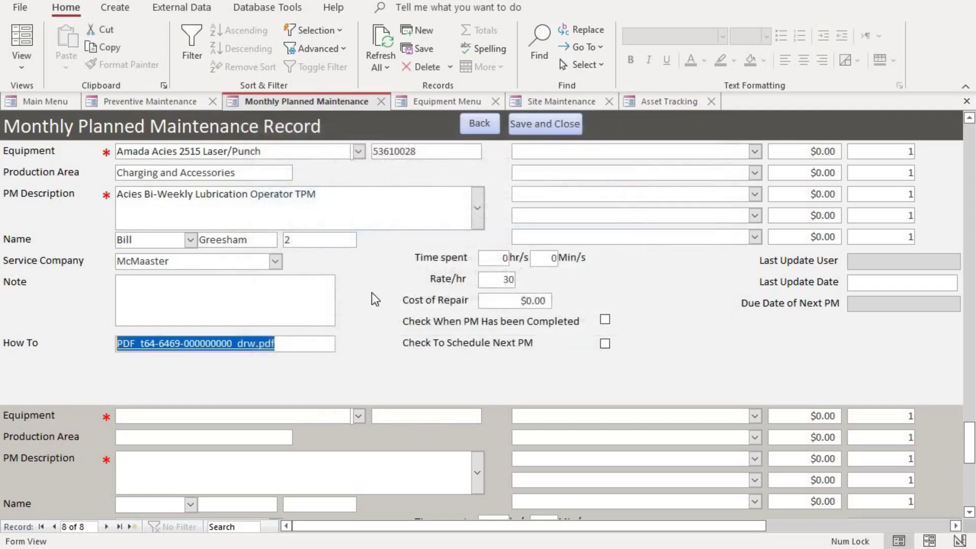
left_click(756, 152)
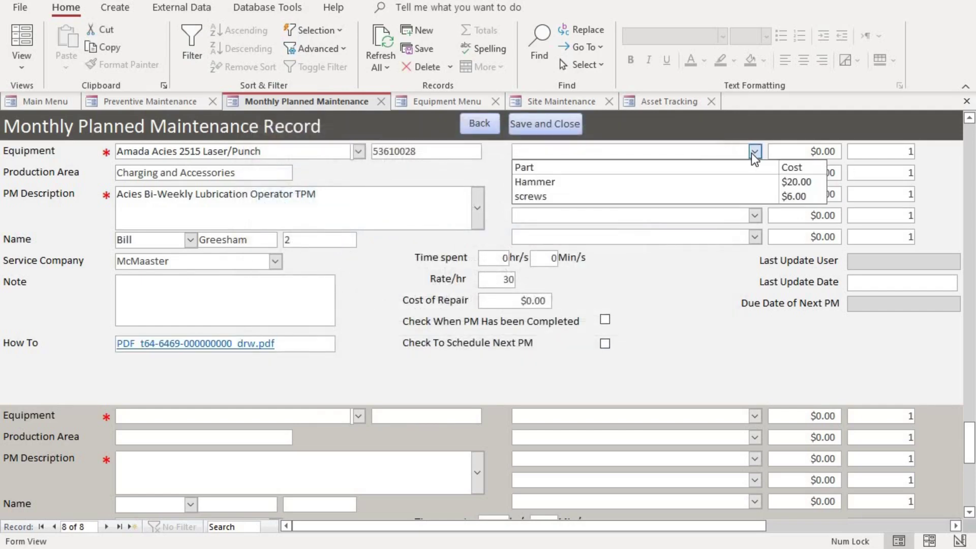
left_click(603, 184)
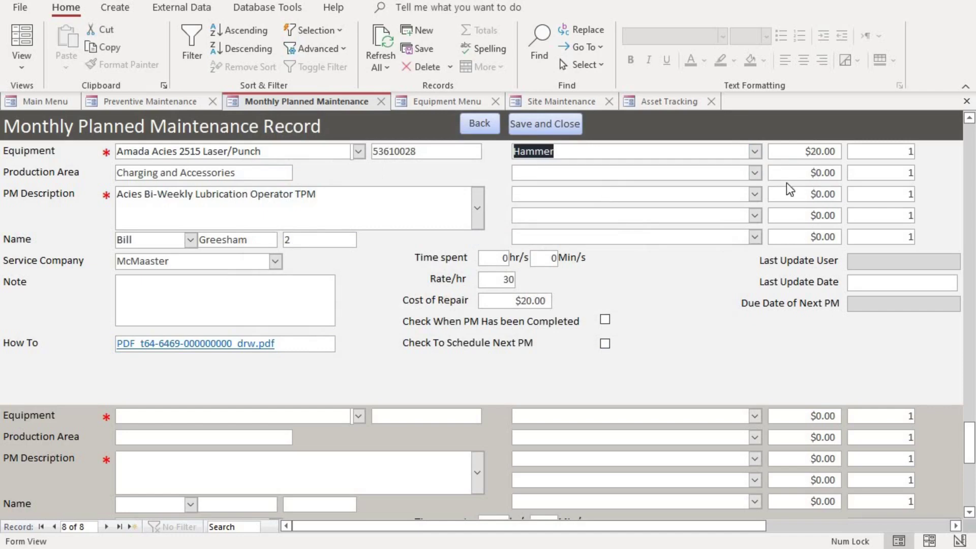
left_click(754, 173)
left_click(734, 206)
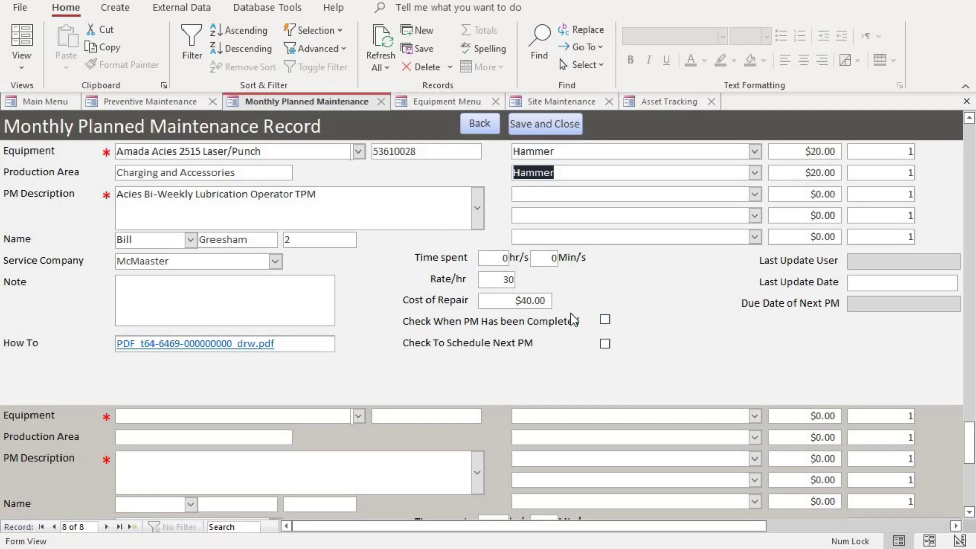
Enter 1 hour of time spent, bringing Cost of Repair to $70.00.
double_click(506, 258)
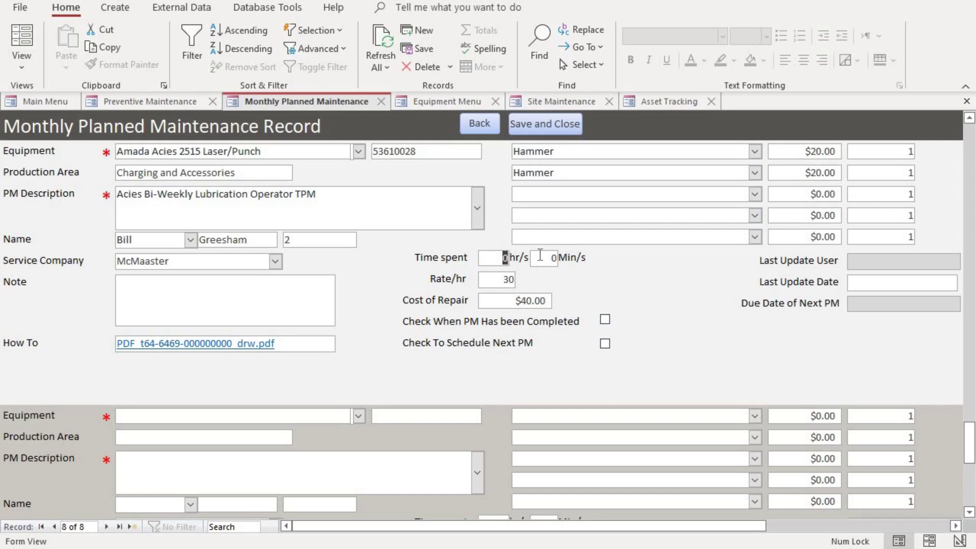
type("1")
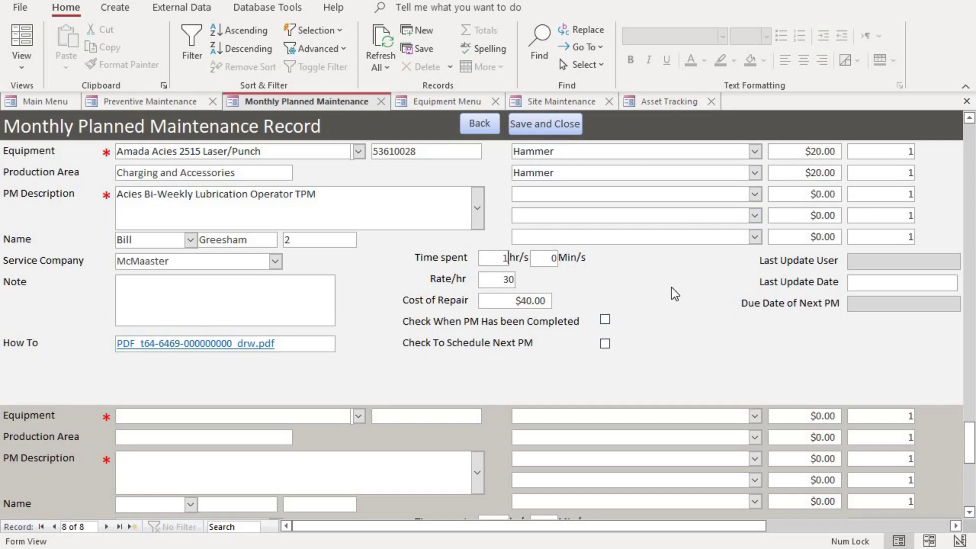
key("Tab")
Bring the date fields into view and initially pick July 3, 2022 as Last Update Date.
left_click(956, 526)
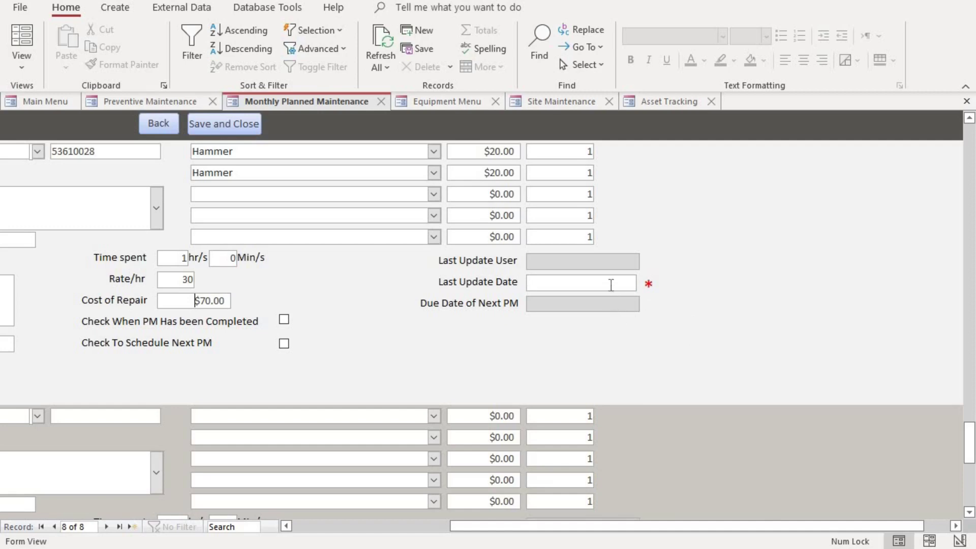
left_click_drag(719, 526, 636, 527)
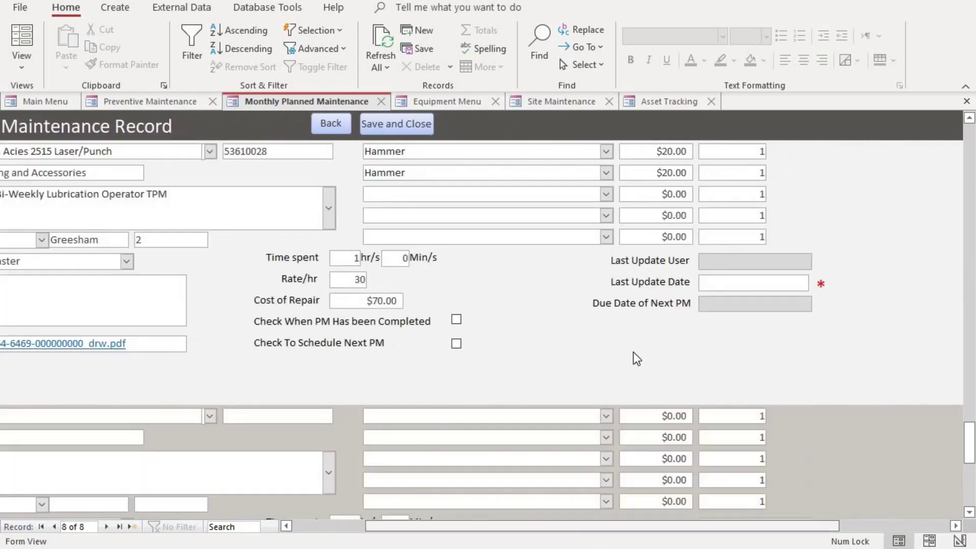
left_click(754, 283)
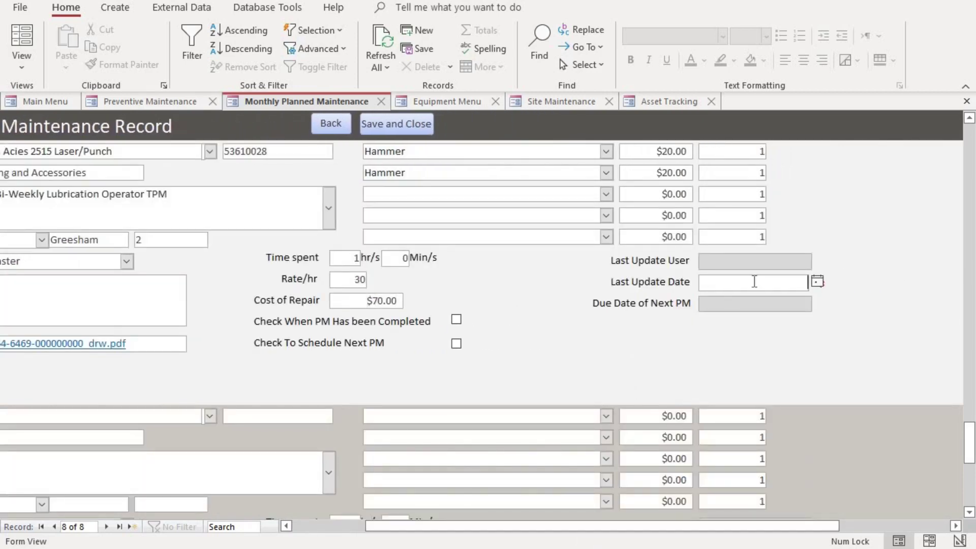
left_click(816, 283)
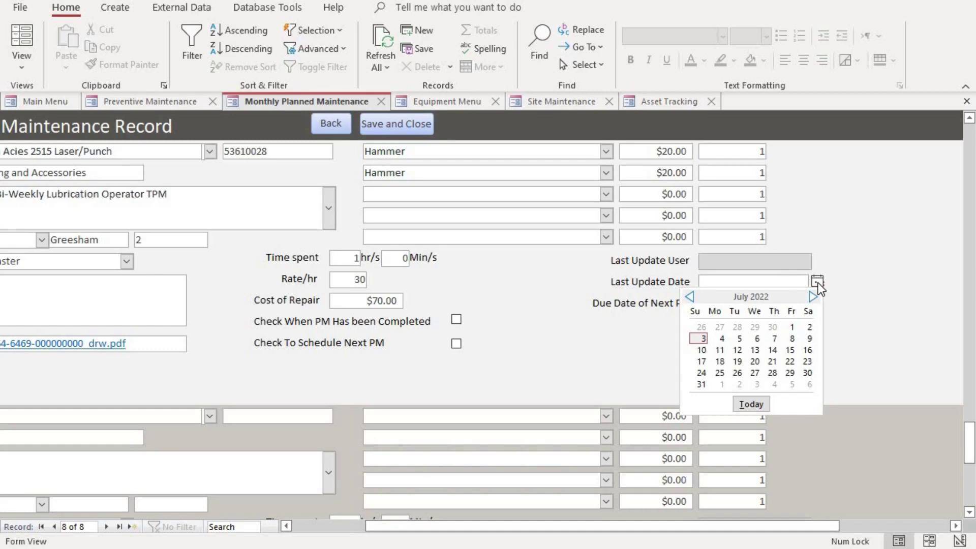
left_click(703, 339)
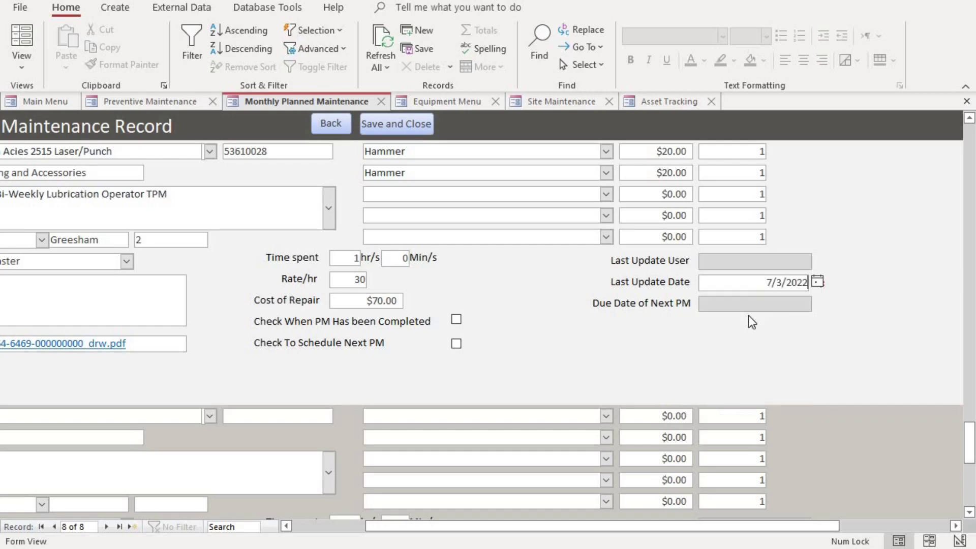
left_click(773, 303)
Correct Last Update Date to 6/4/2022 so Due Date of Next PM recalculates to 7/4/2022.
left_click(787, 282)
left_click(818, 282)
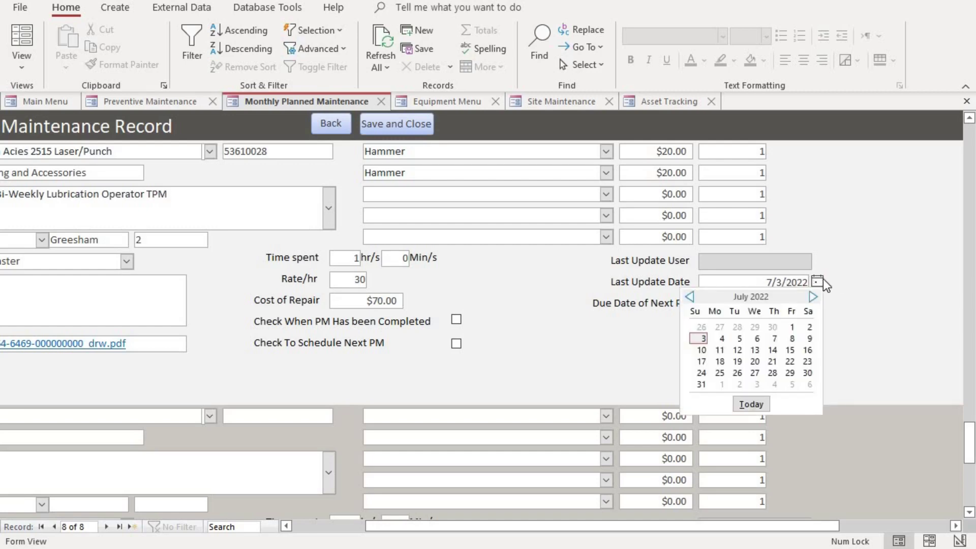
left_click(690, 298)
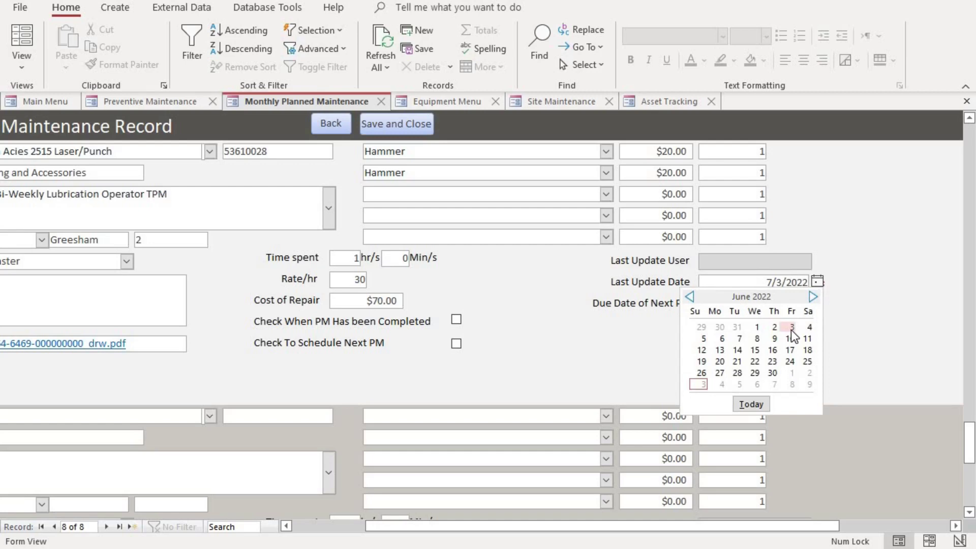
left_click(758, 327)
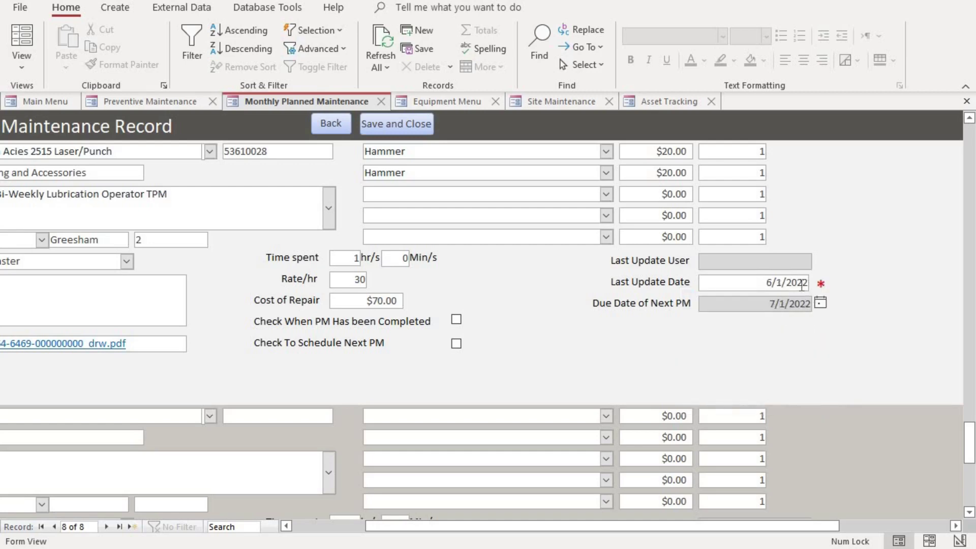
left_click(817, 282)
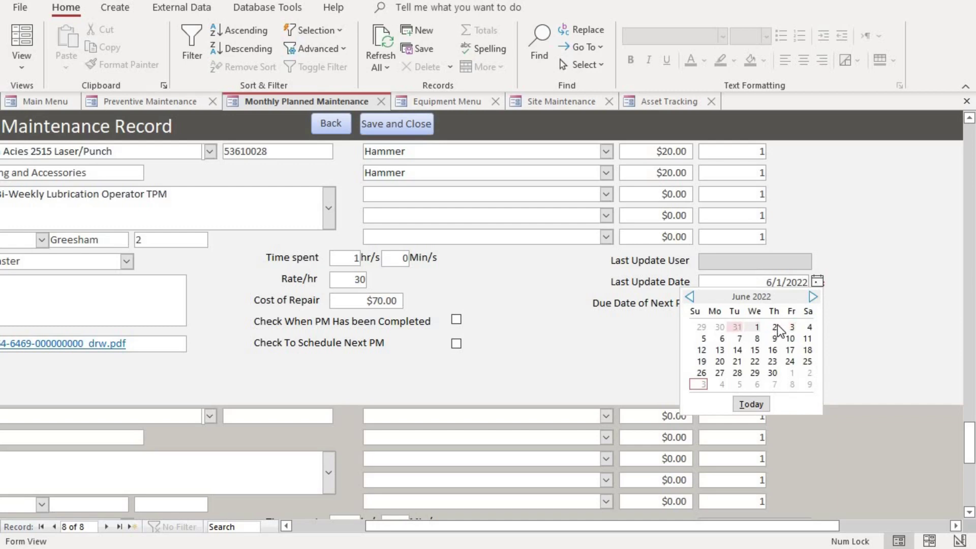
left_click(792, 328)
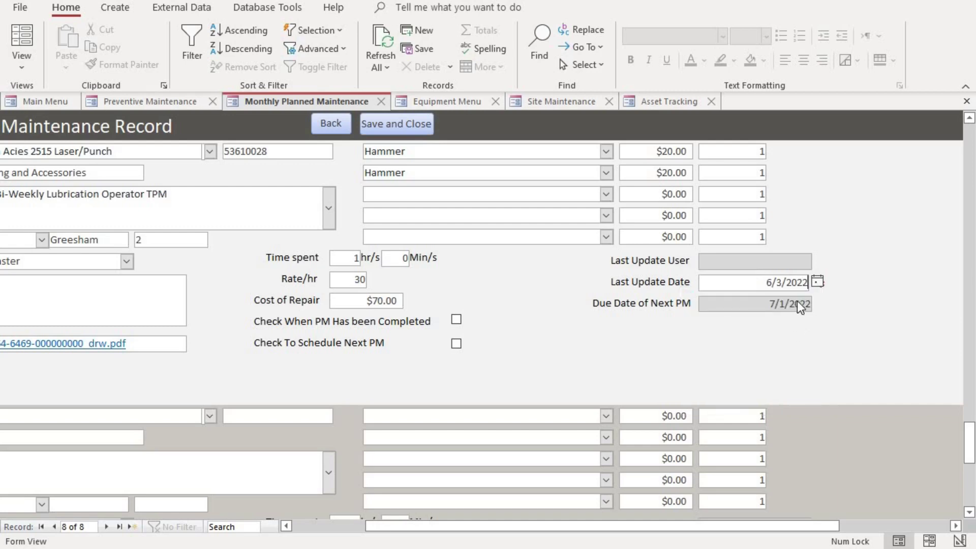
left_click(803, 303)
left_click(800, 282)
left_click(817, 281)
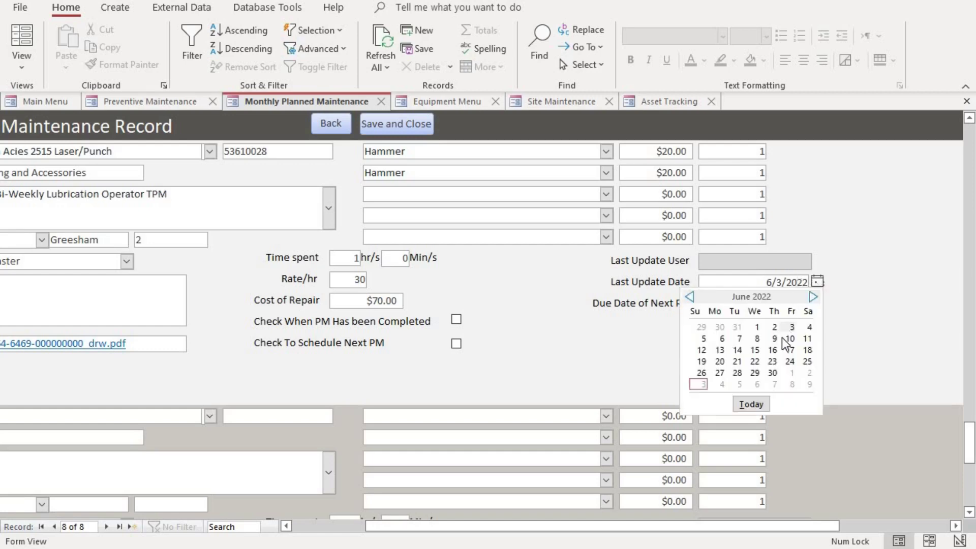
left_click(809, 327)
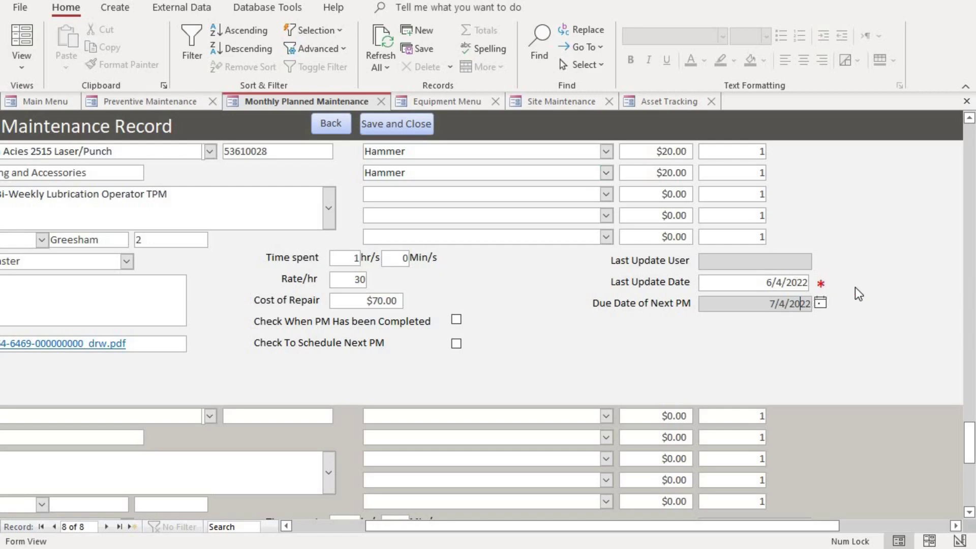
Scroll the Monthly Planned Maintenance Record form fully left to reveal its labels and full title.
mouse_move(733, 526)
left_mouse_down()
mouse_move(693, 523)
mouse_move(746, 517)
left_mouse_up()
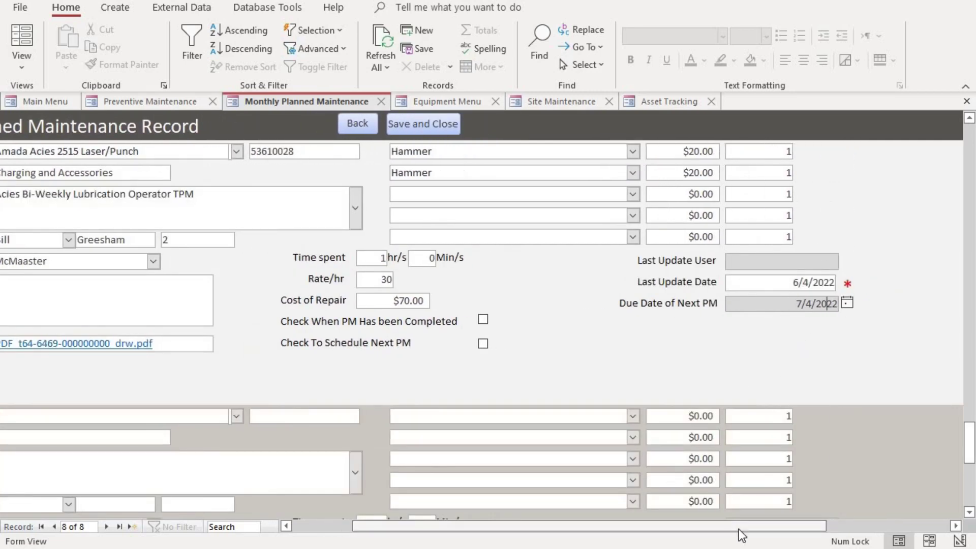
left_click_drag(739, 528, 605, 520)
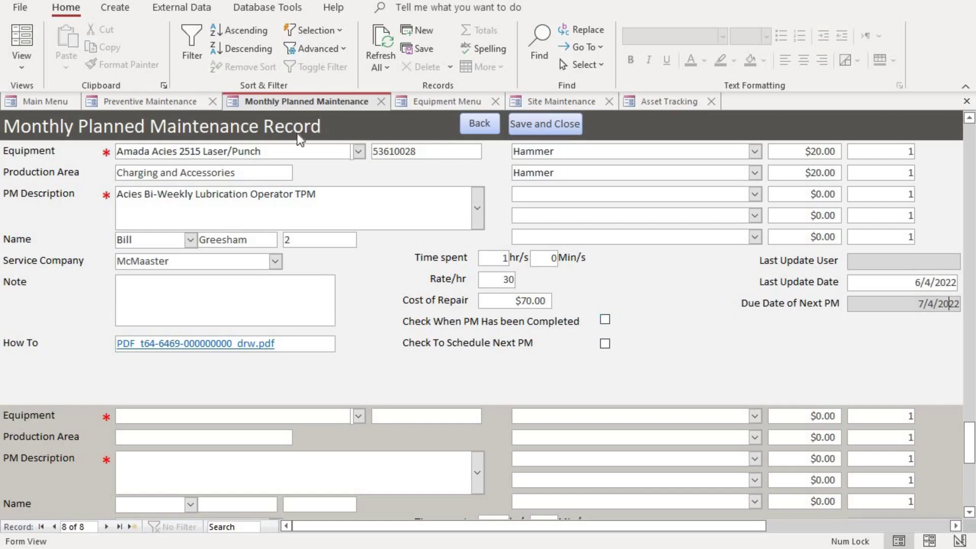
Check the dashboard still shows 4 Monthly PM due, then save and close the monthly record.
left_click(151, 100)
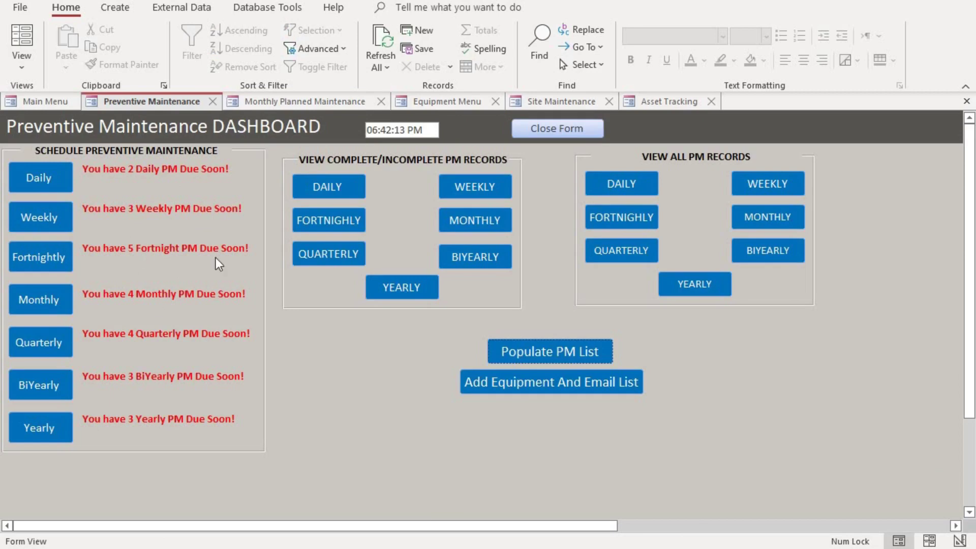
left_click(288, 103)
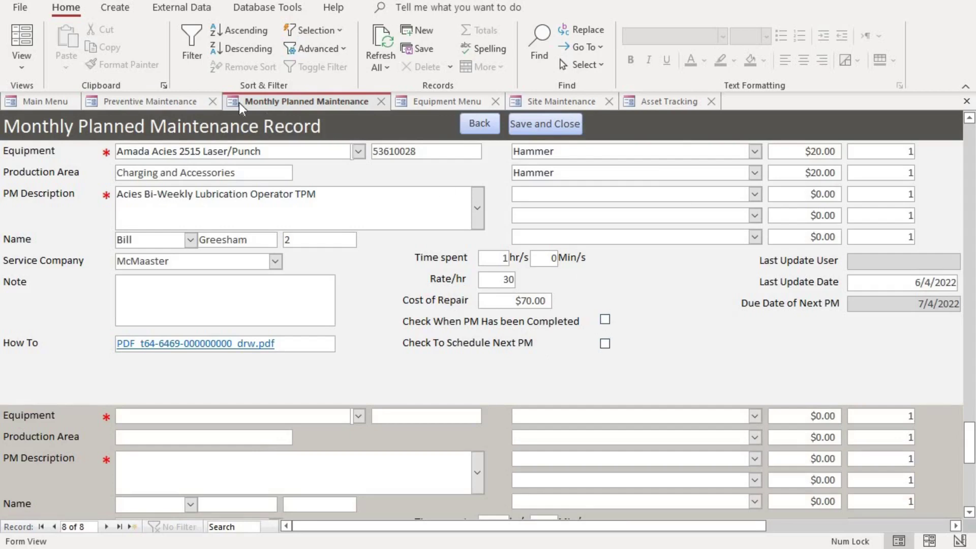
left_click(162, 101)
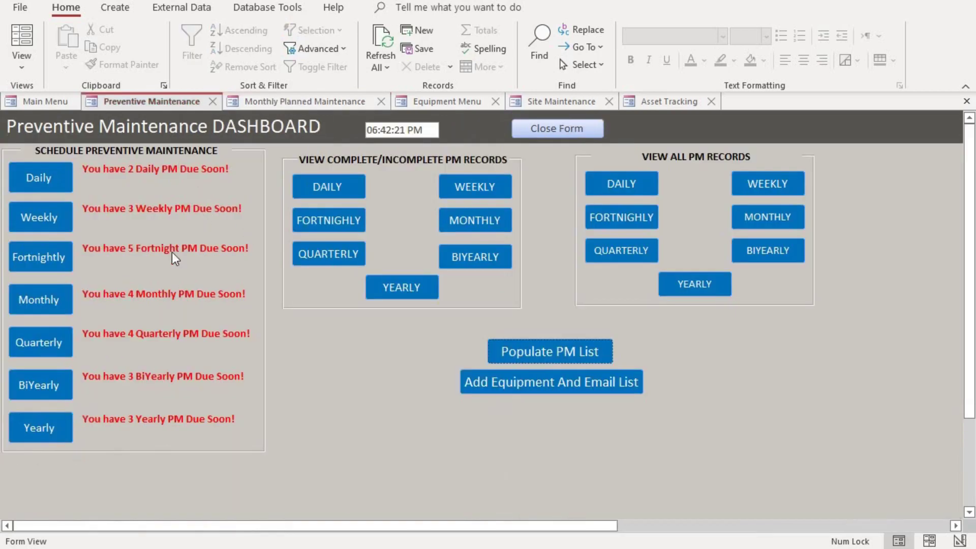
left_click(318, 101)
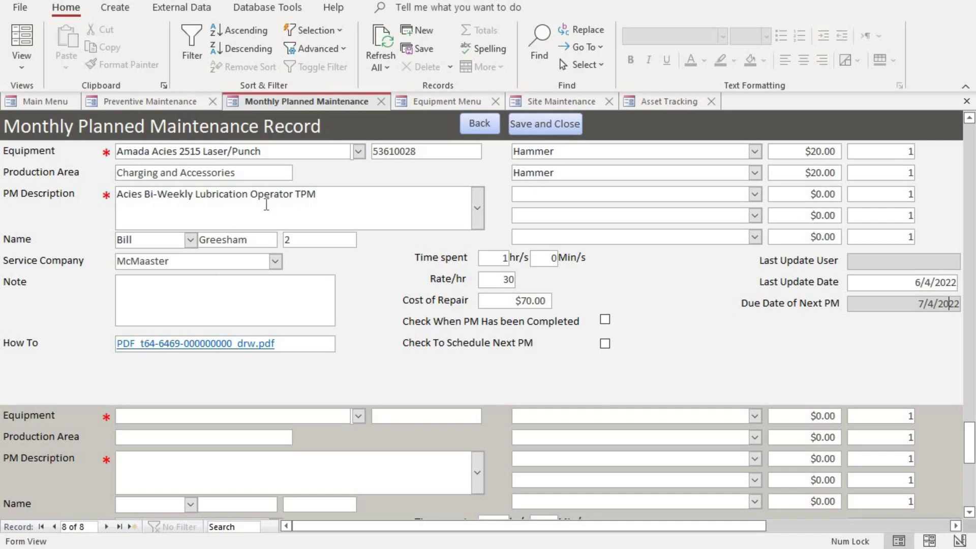
left_click(524, 124)
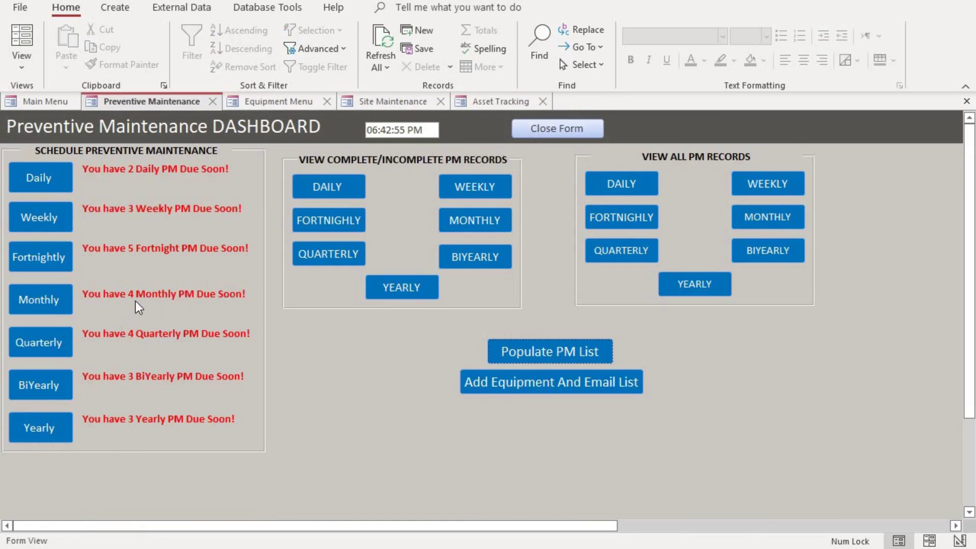
Close the dashboard, Asset Tracking, Site Maintenance and Equipment Menu forms, then reopen the dashboard showing 5 Monthly PM due.
left_click(541, 131)
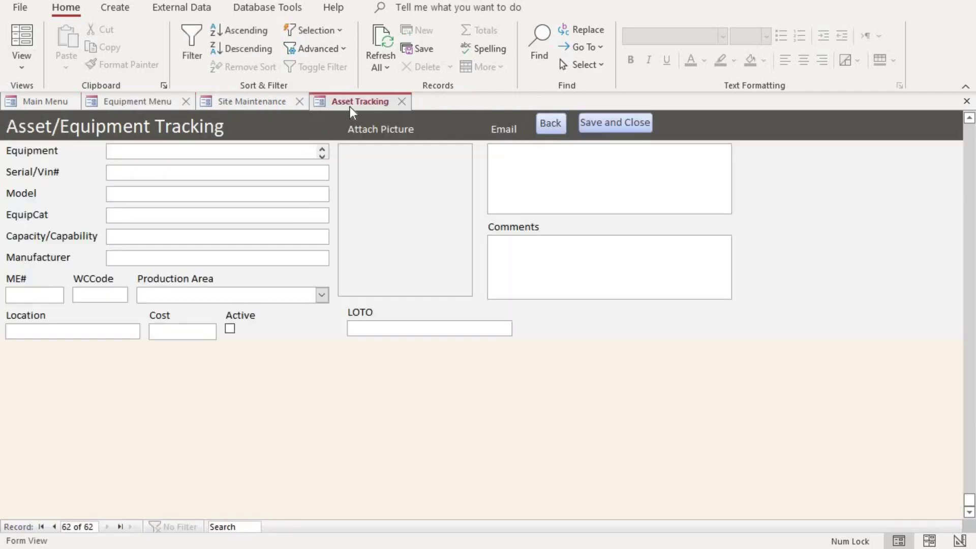
left_click(400, 102)
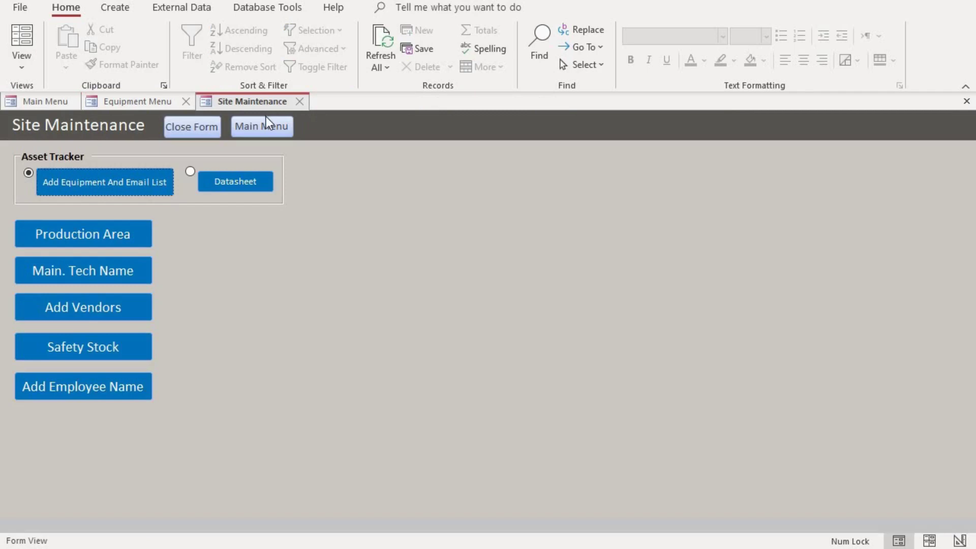
left_click(300, 101)
left_click(149, 106)
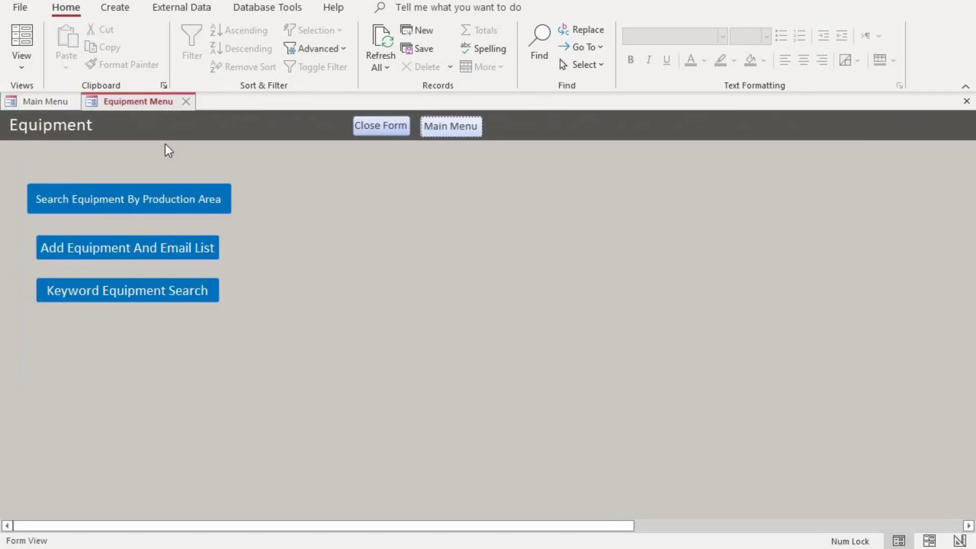
left_click(189, 103)
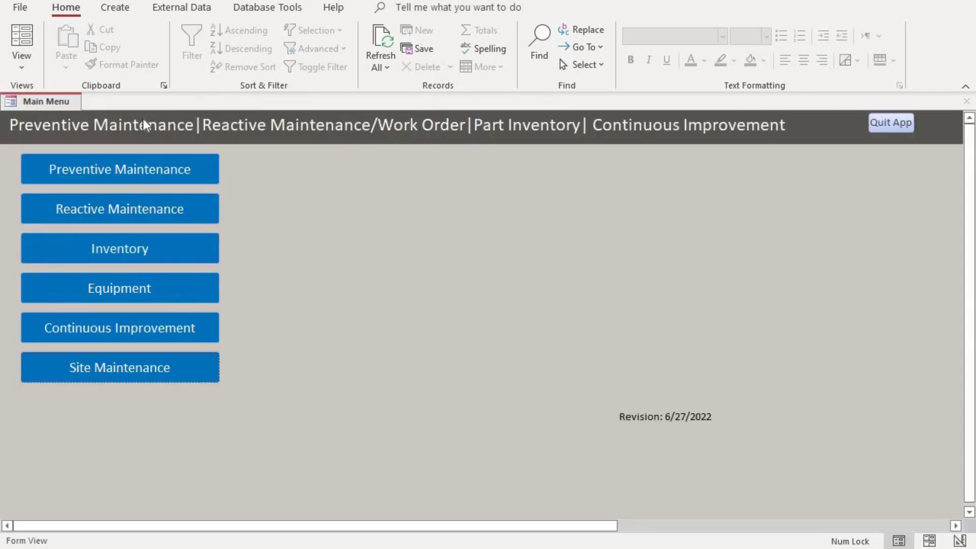
left_click(162, 164)
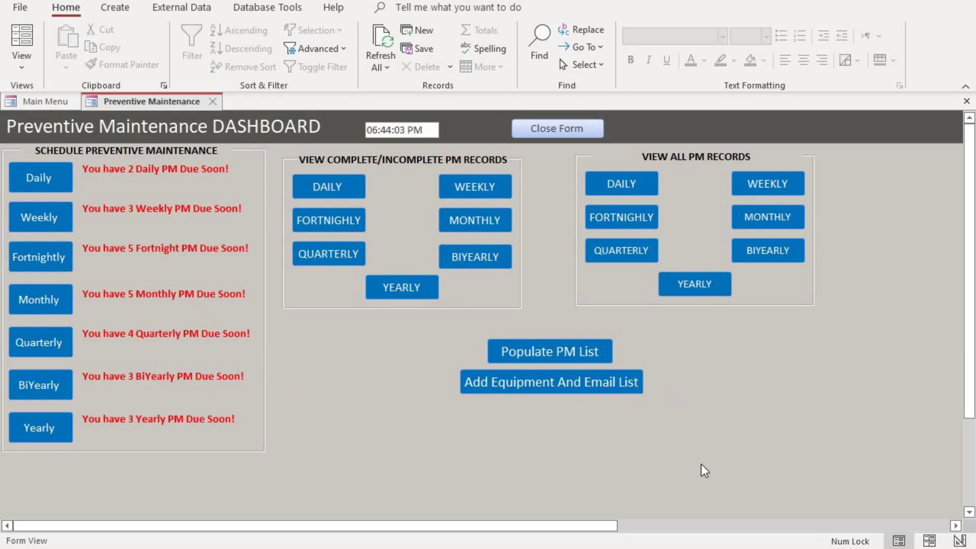
Read the Task ID 54 monthly PM reminder email (due 7/4/2022) in Outlook, then minimize Outlook.
key("alt+Tab")
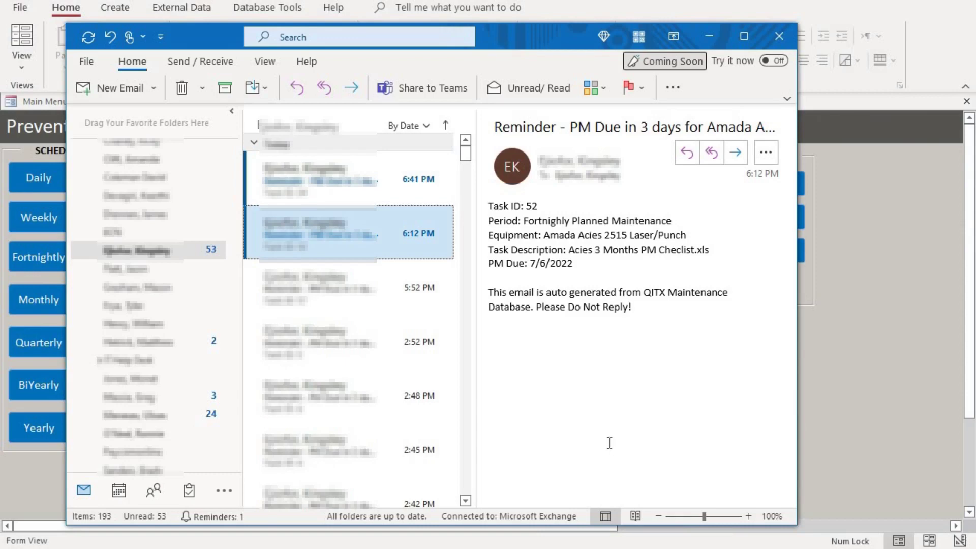
left_click(380, 191)
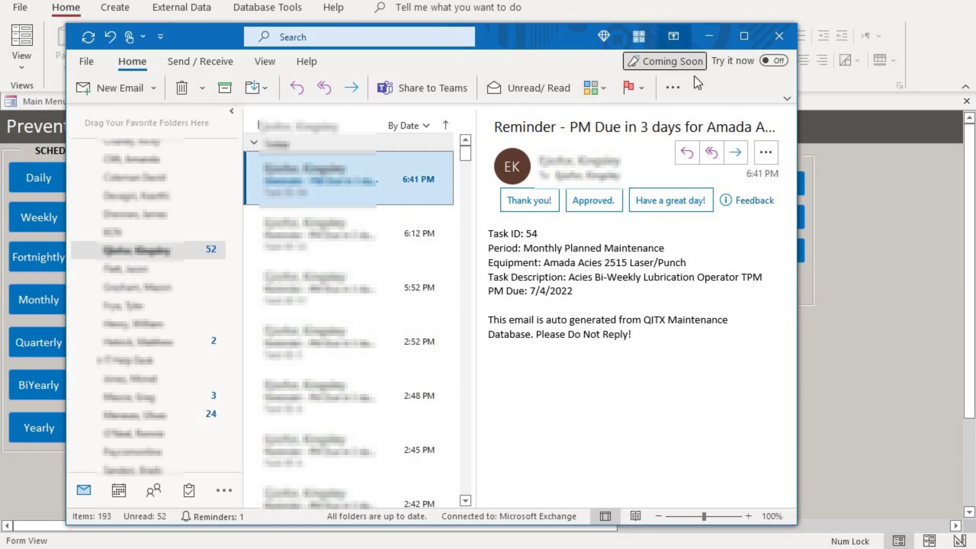
left_click(710, 37)
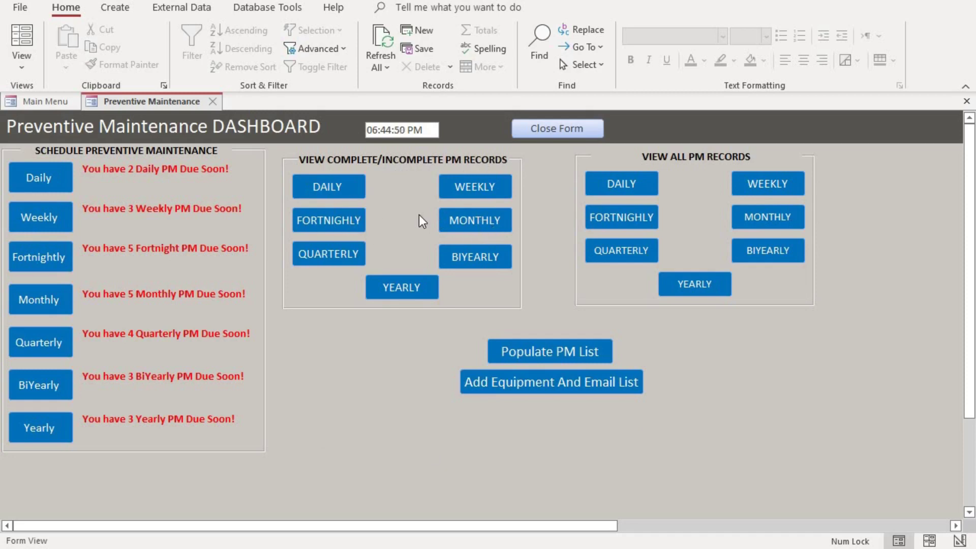
left_click(454, 214)
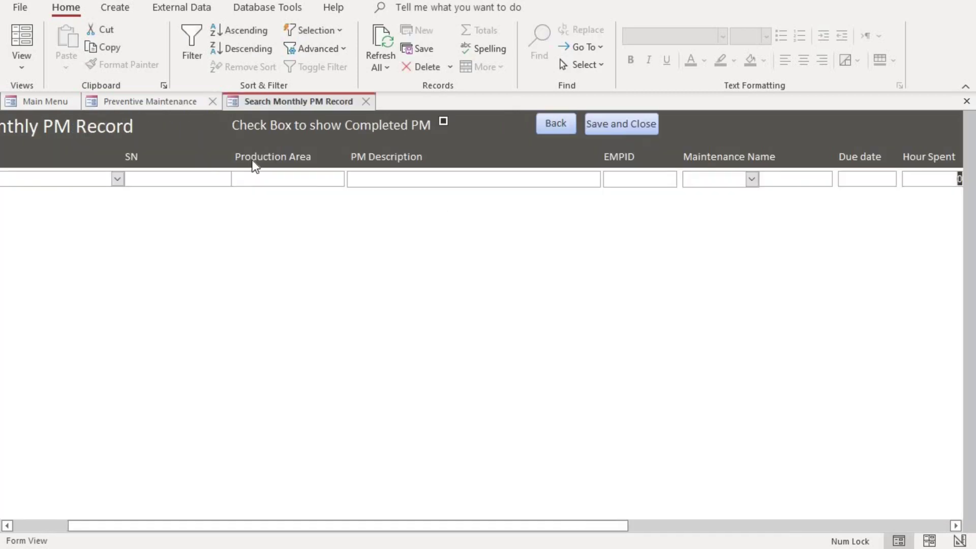
left_click(443, 121)
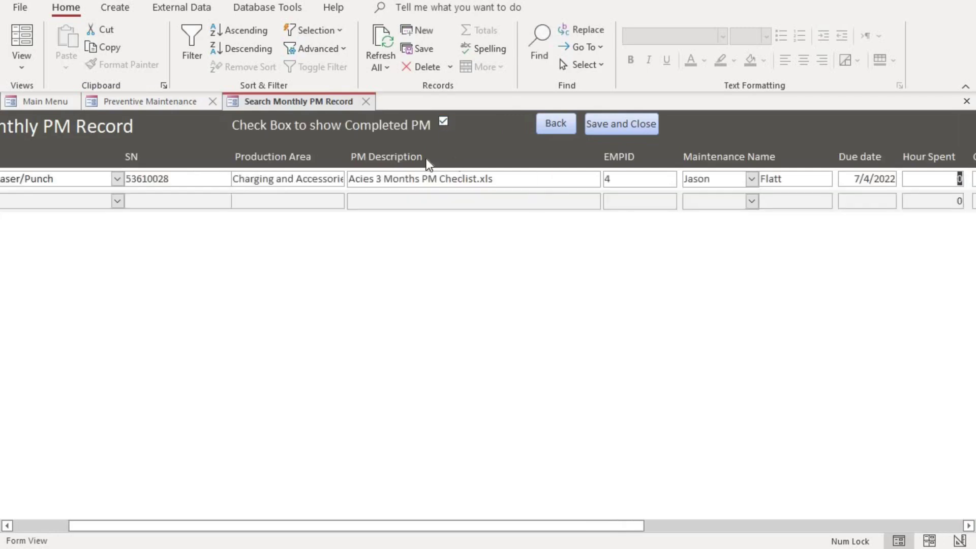
left_click(443, 121)
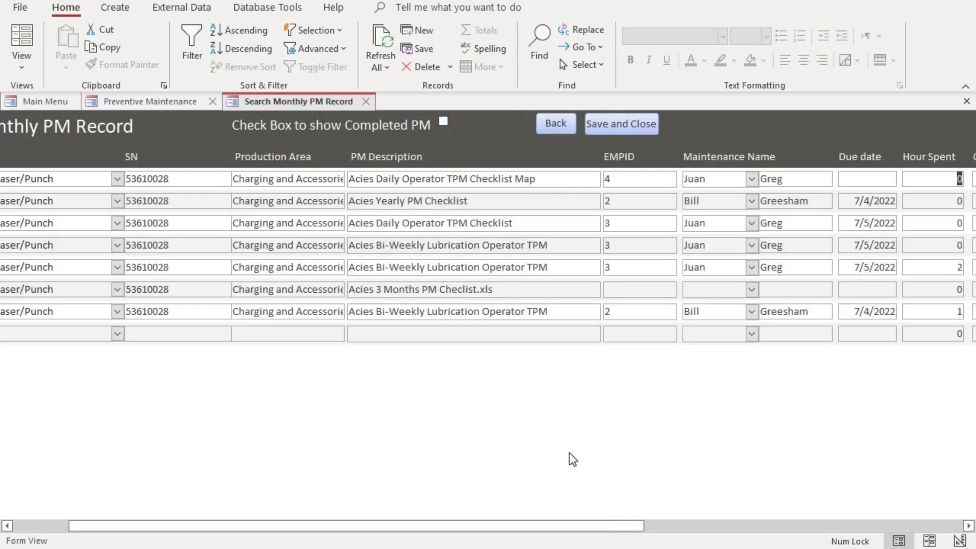
left_click(618, 122)
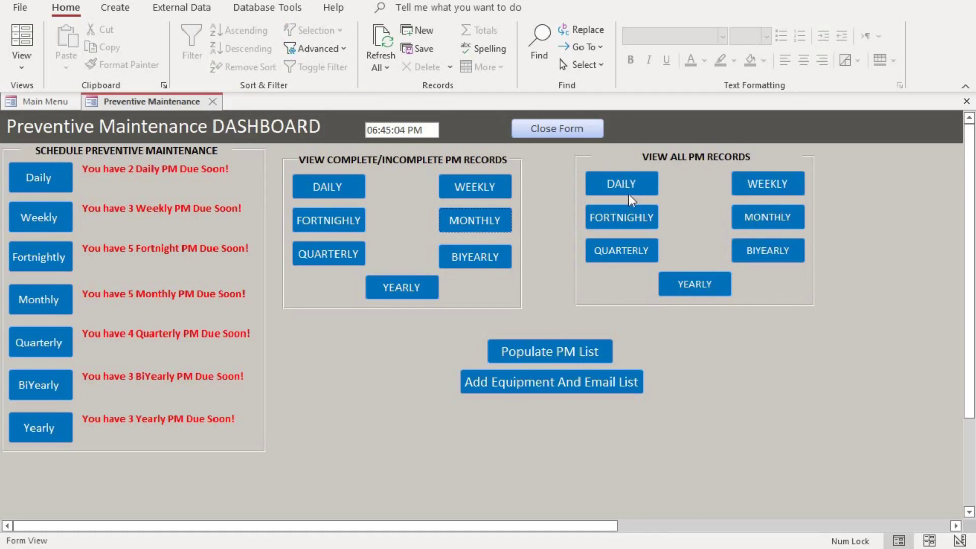
left_click(764, 221)
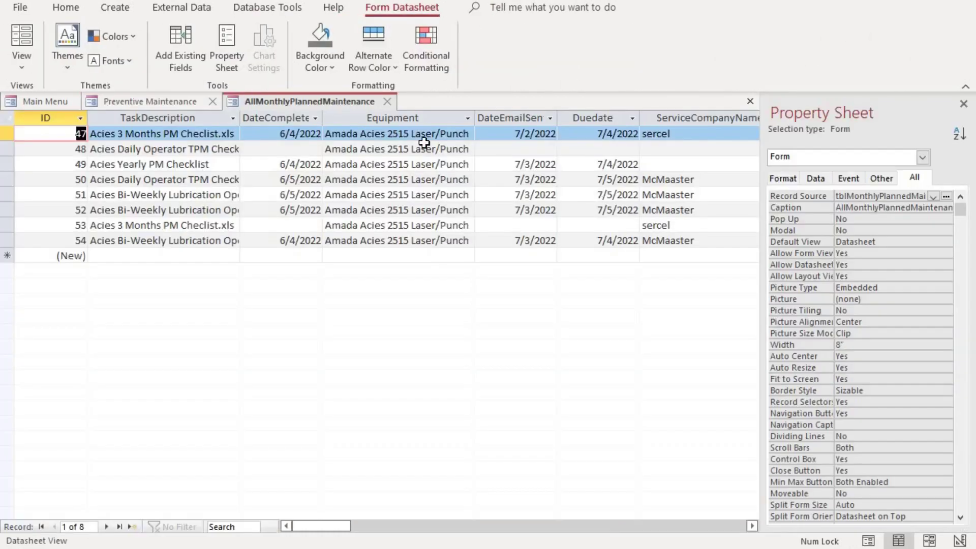
left_click(387, 101)
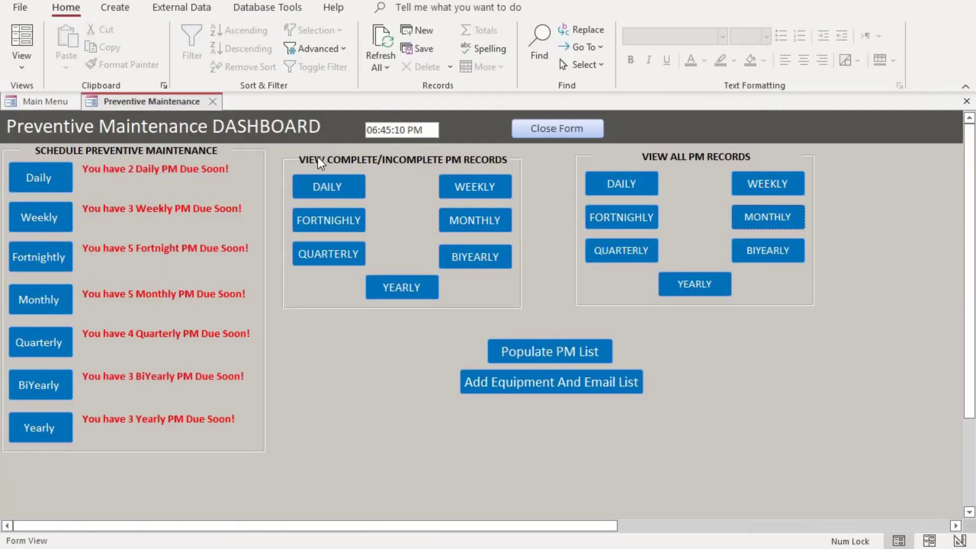